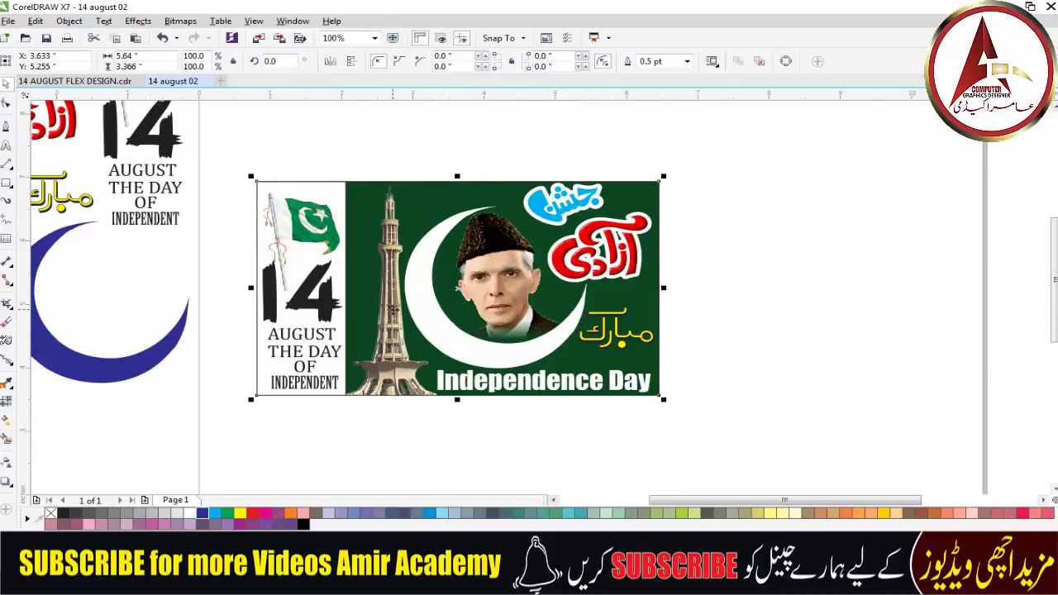
- Separate the empty 5.64 by 3.366 inch rectangle from the finished banner and place the two side by side on the page
scroll(392, 310, "down", 1)
left_click_drag(425, 308, 425, 406)
left_click(590, 228)
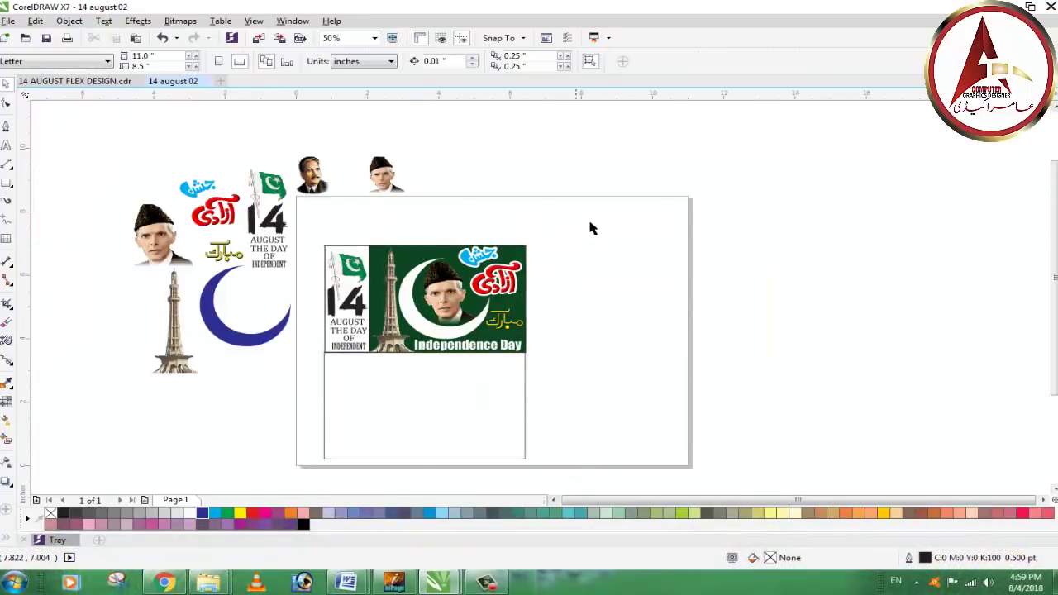
left_click_drag(596, 207, 307, 378)
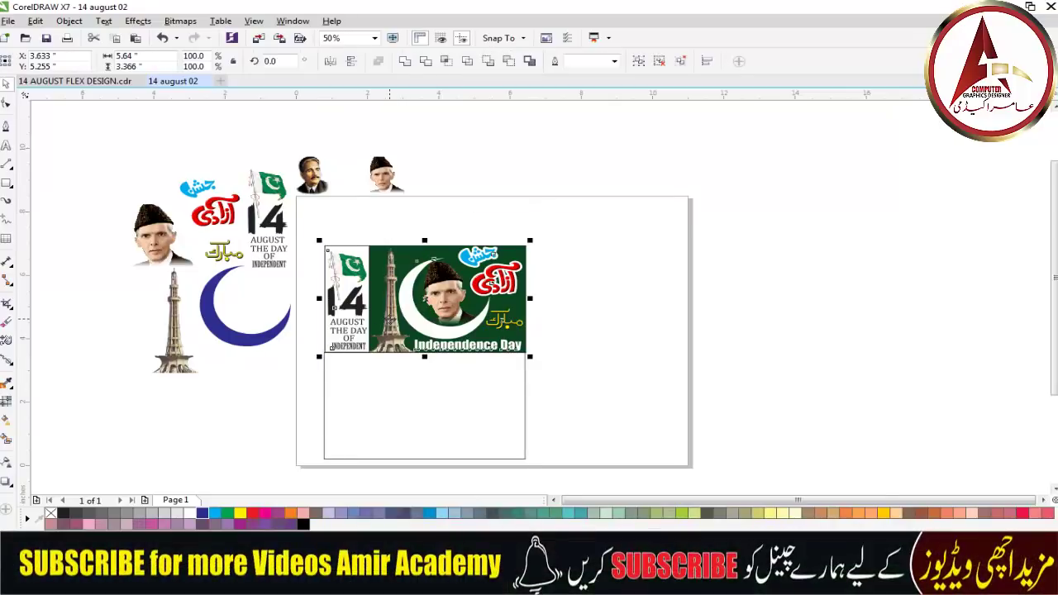
left_click_drag(423, 298, 699, 279)
left_click_drag(485, 375, 475, 245)
left_click_drag(686, 284, 622, 264)
left_click(604, 363)
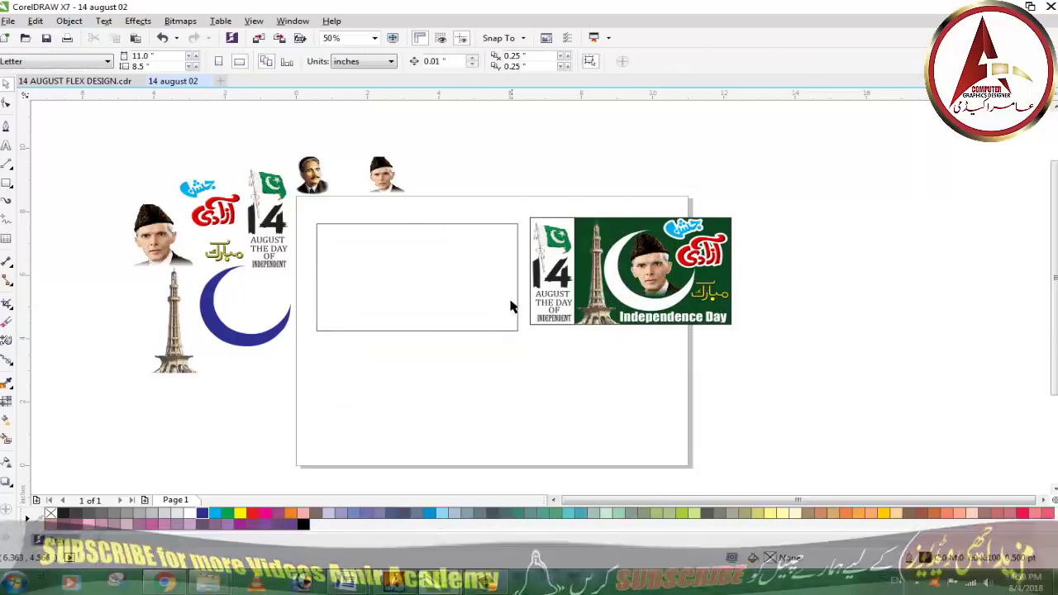
- Try to center-align the finished banner horizontally on the empty rectangle, and undo the alignment
left_click(558, 290)
left_click(424, 305, "shift")
key("c")
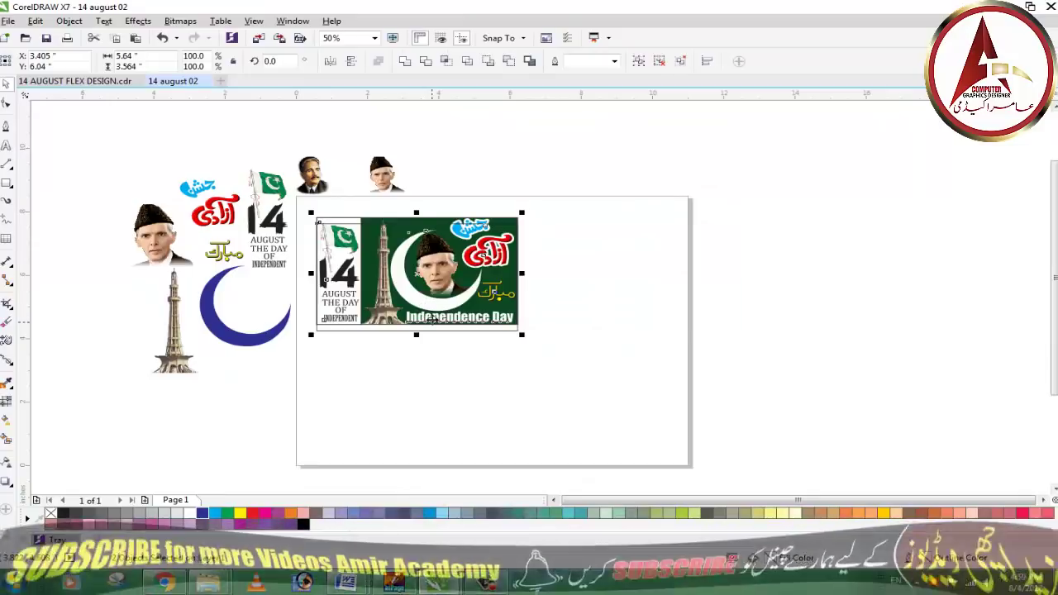
key("ctrl+z")
left_click(504, 345)
left_click(497, 287)
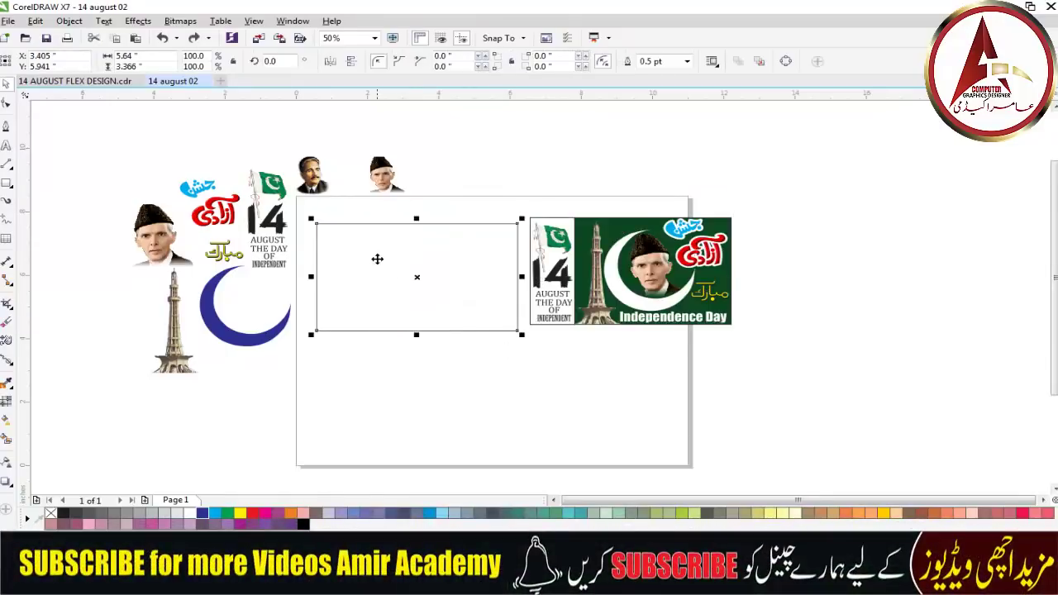
scroll(378, 260, "up", 2)
scroll(378, 260, "down", 2)
left_click_drag(81, 142, 456, 380)
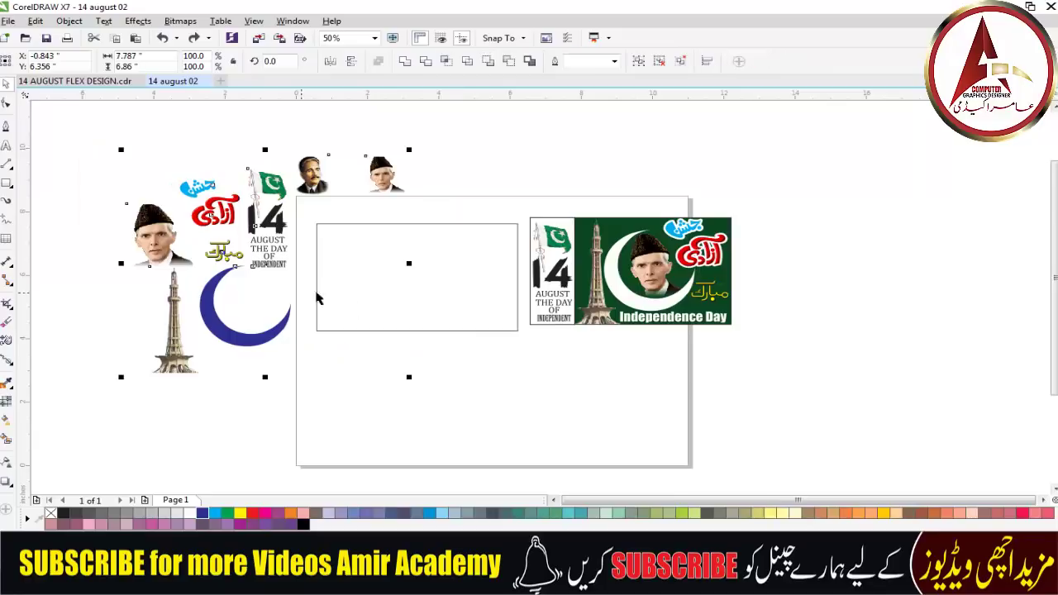
left_click(486, 393)
- Move the empty rectangle slightly up and to the left on the page
key("z")
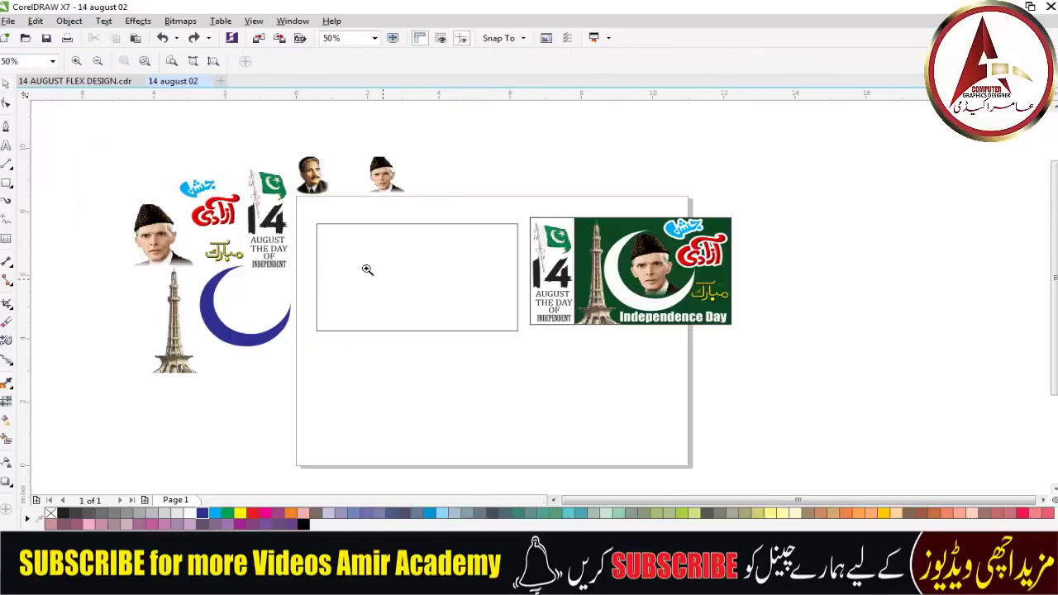
left_click_drag(306, 214, 530, 334)
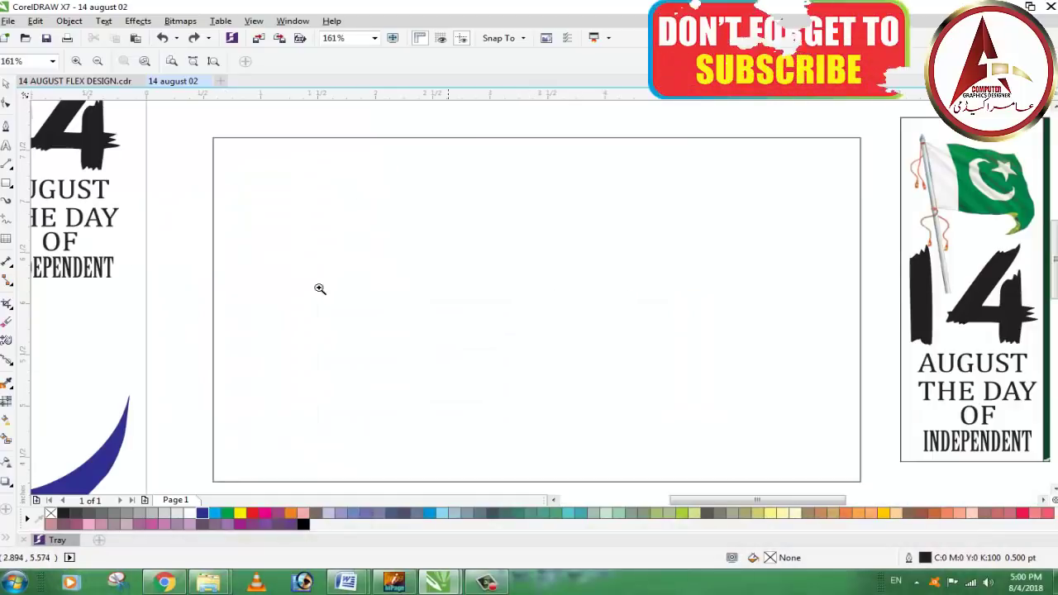
key("space")
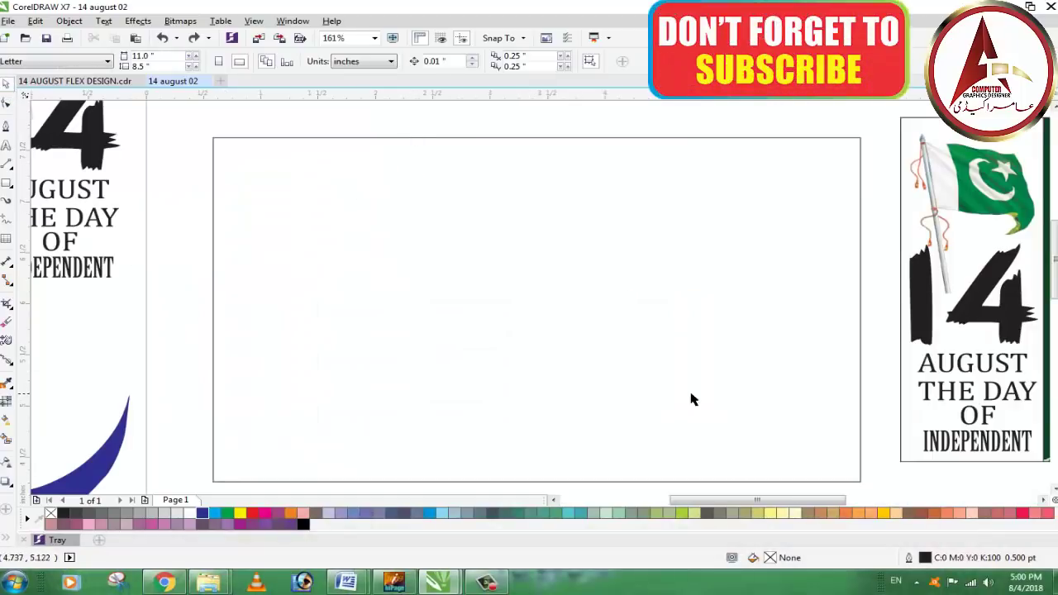
left_click(543, 324)
left_click_drag(543, 319, 534, 306)
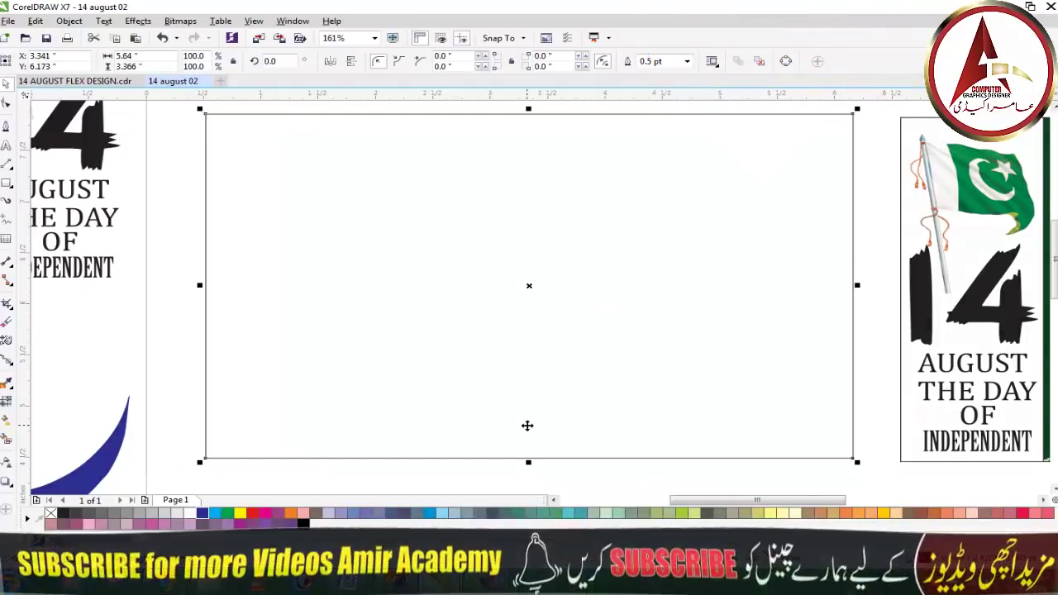
- Fill the empty banner rectangle with dark green
left_click(177, 310)
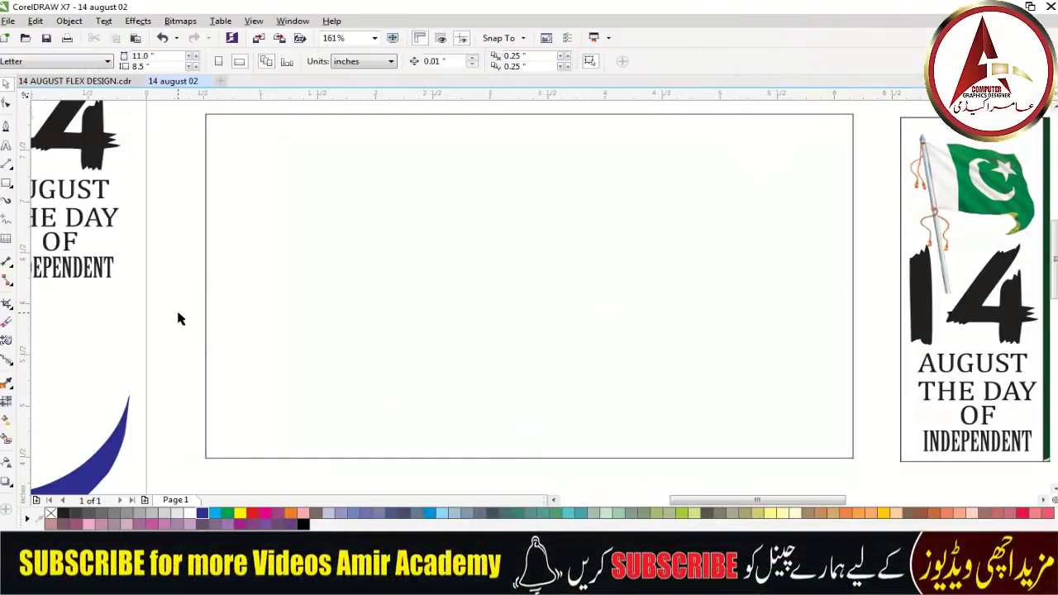
left_click(276, 288)
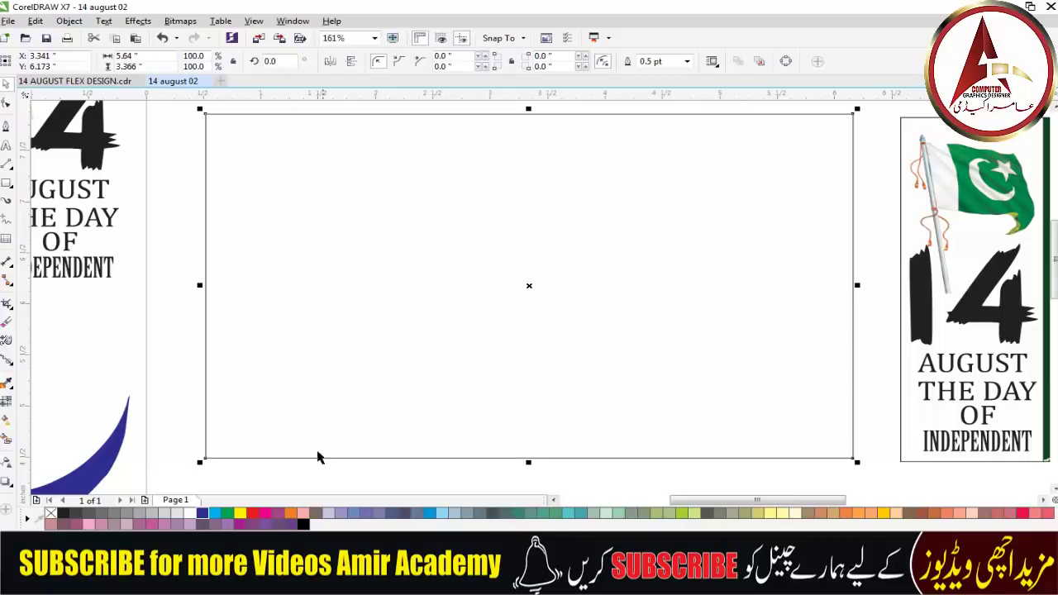
left_click(231, 514)
left_click(302, 517)
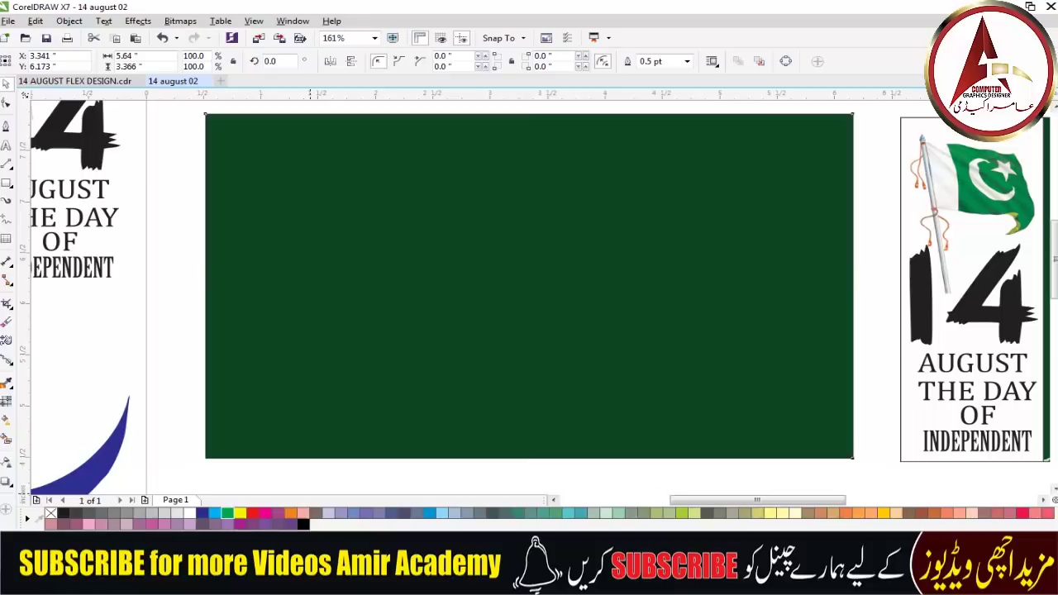
left_click(165, 339)
- Make a 1.248 inch wide, full-height copy of the green rectangle along its left edge and fill the copy with white
left_click(541, 345)
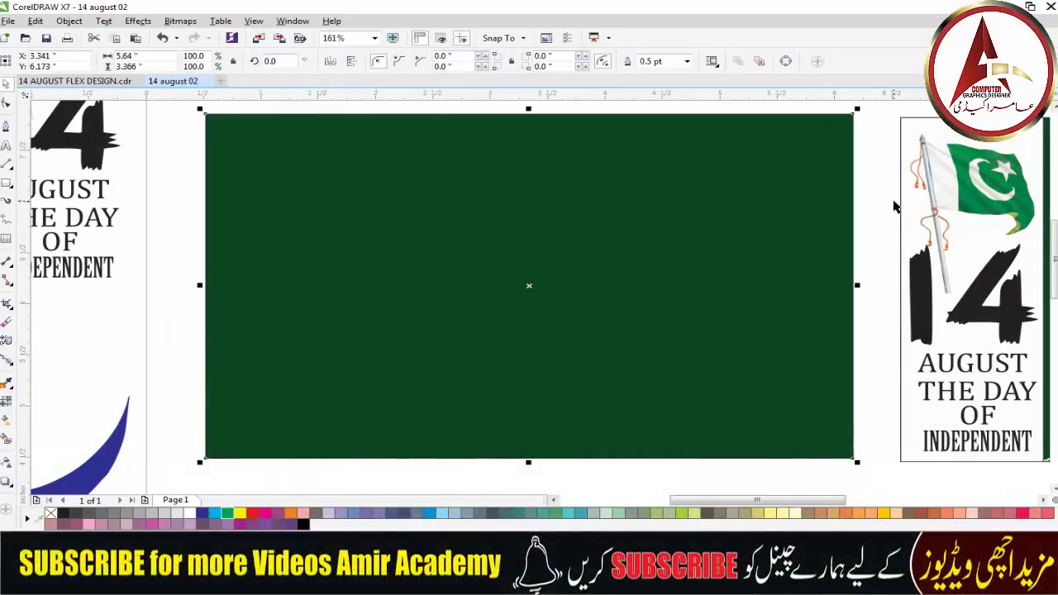
left_click_drag(854, 285, 354, 305)
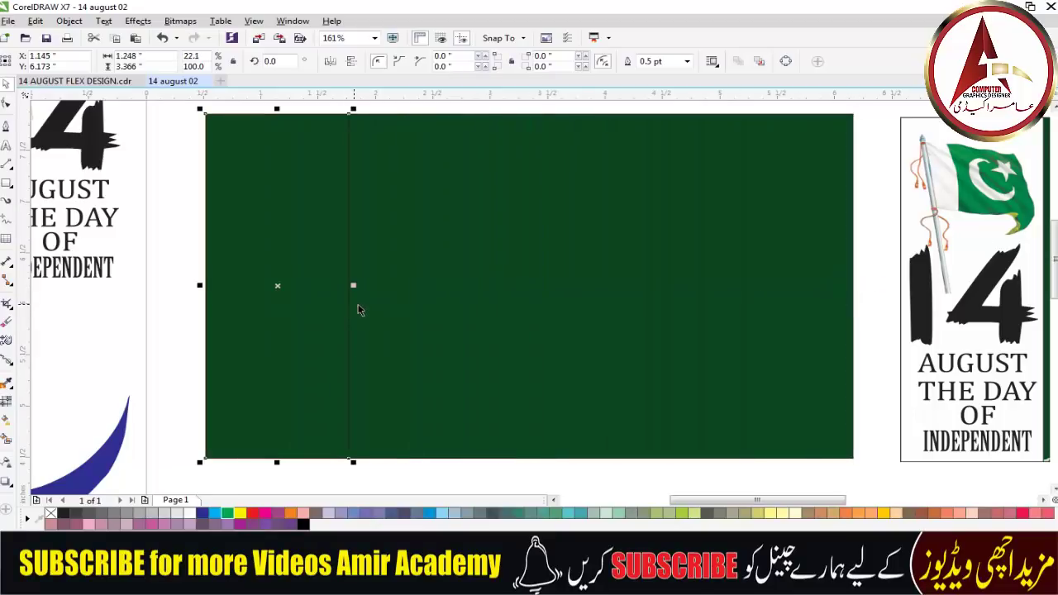
left_click(192, 512)
left_click(113, 366)
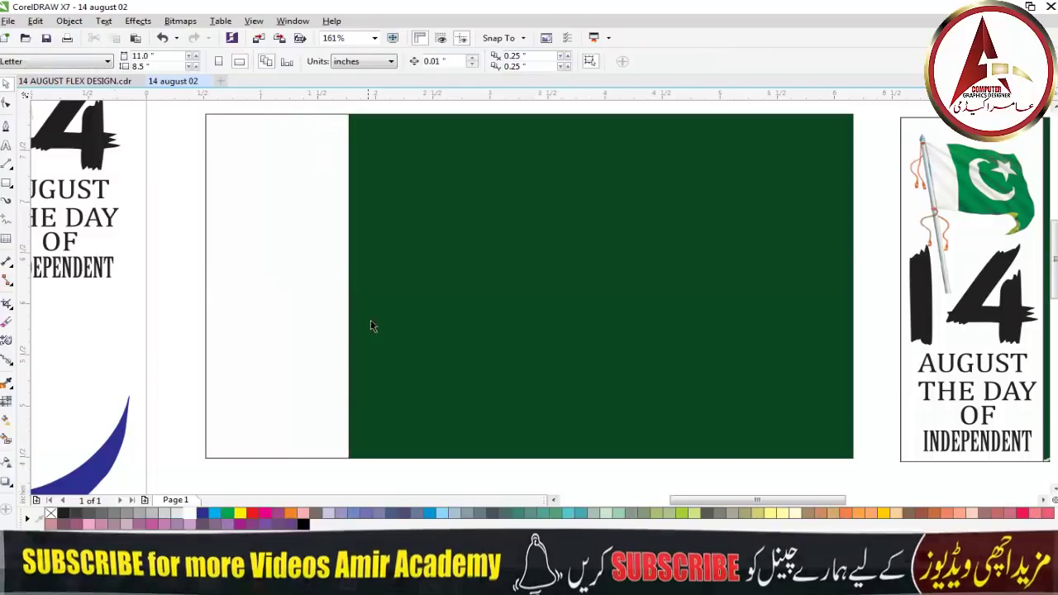
- Delete the white panel behind the flag in the finished banner to examine its construction, and undo the deletion
scroll(474, 309, "down", 3)
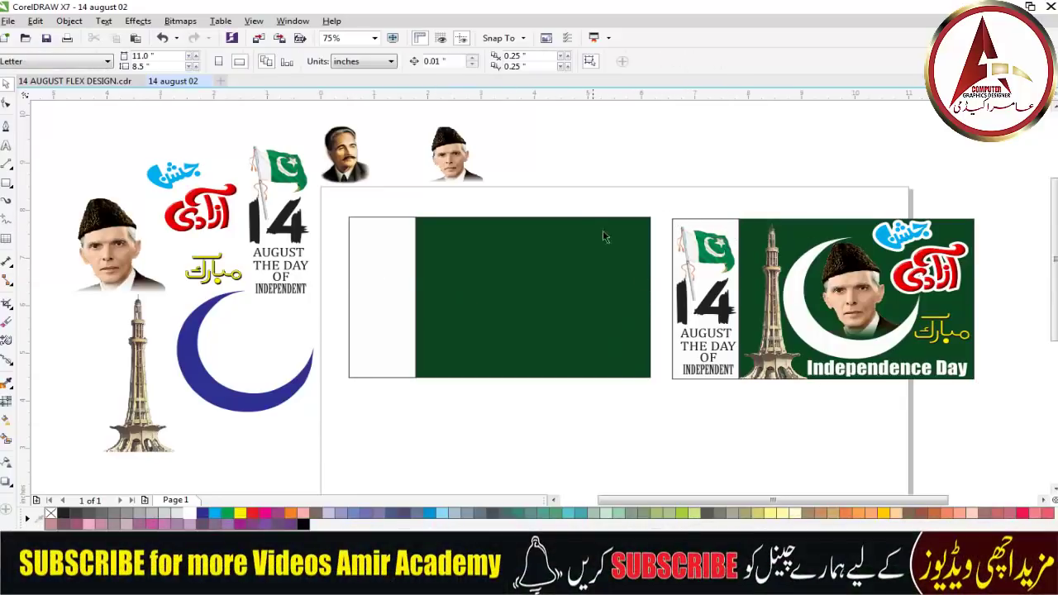
left_click(397, 285)
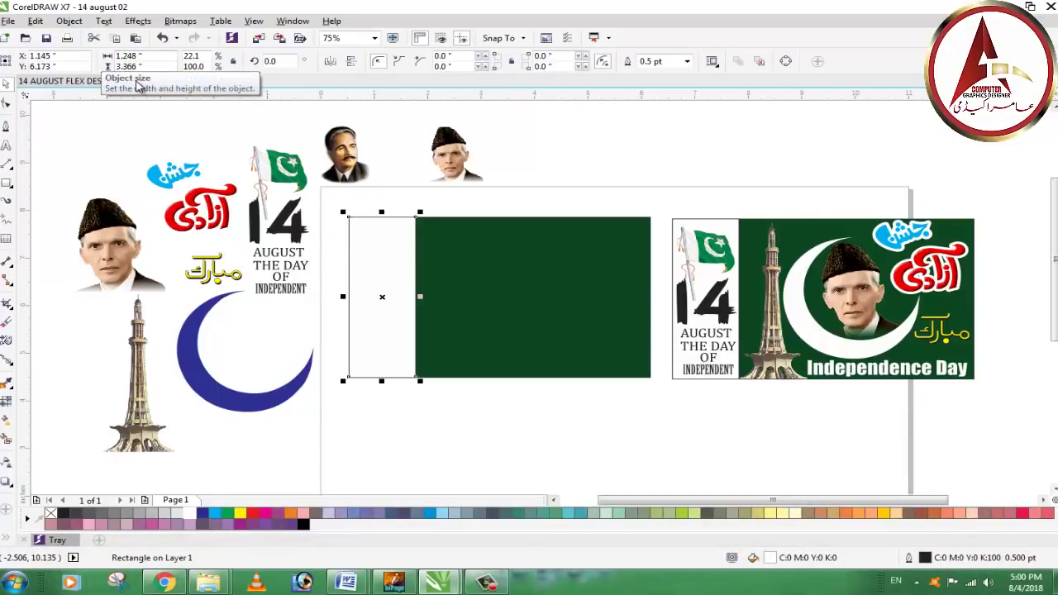
left_click(483, 421)
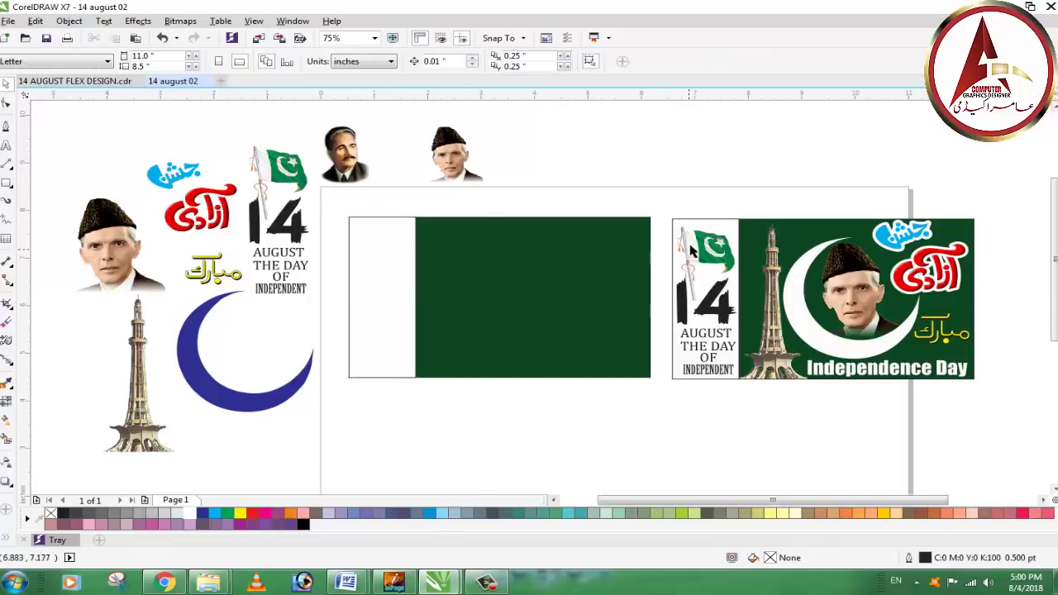
left_click(717, 239)
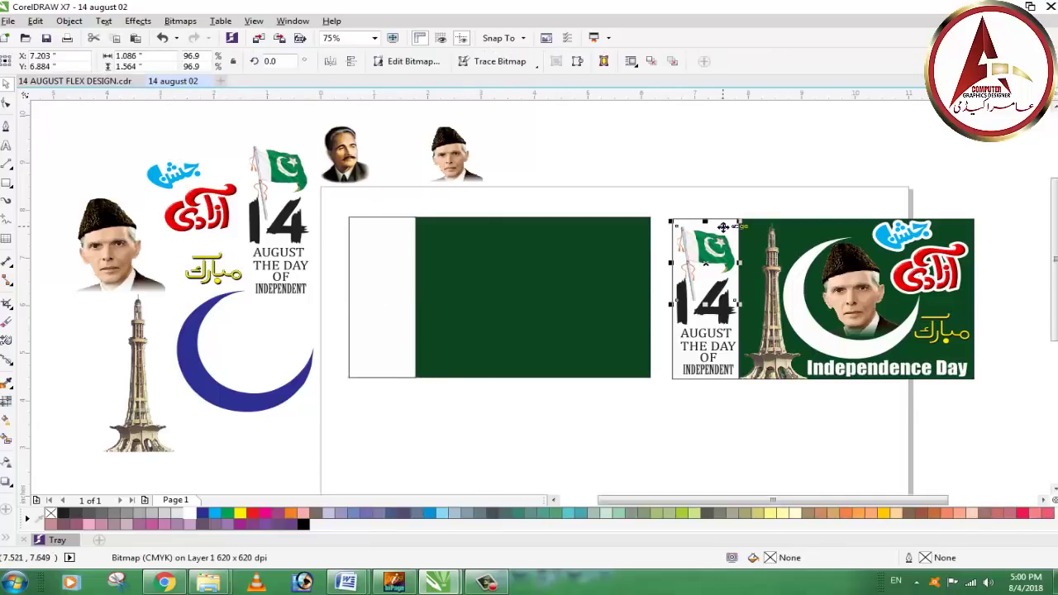
left_click(731, 383)
left_click_drag(672, 350, 548, 389)
key("Delete")
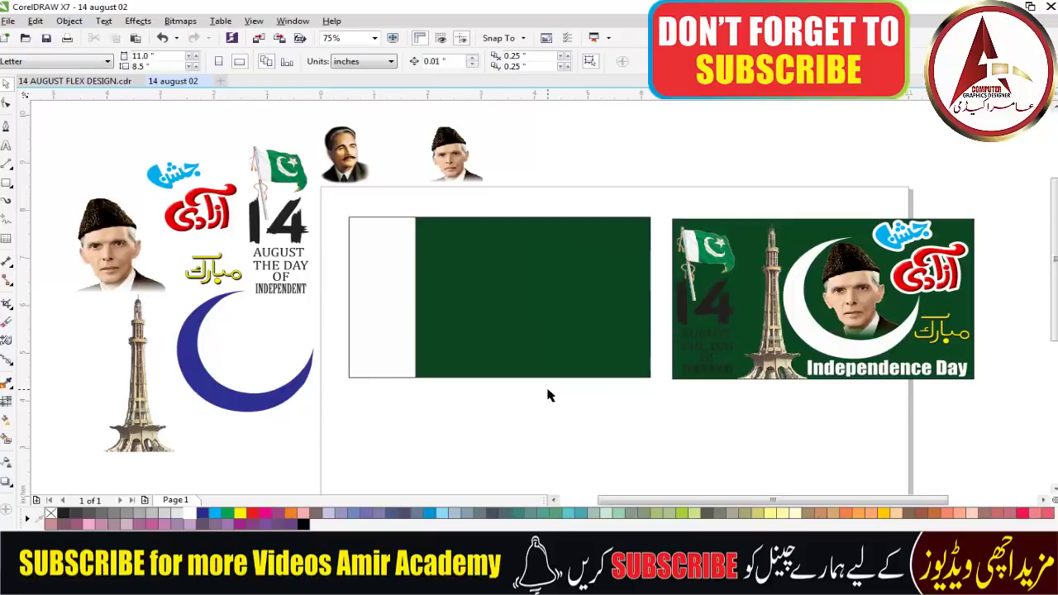
key("ctrl+z")
left_click(568, 424)
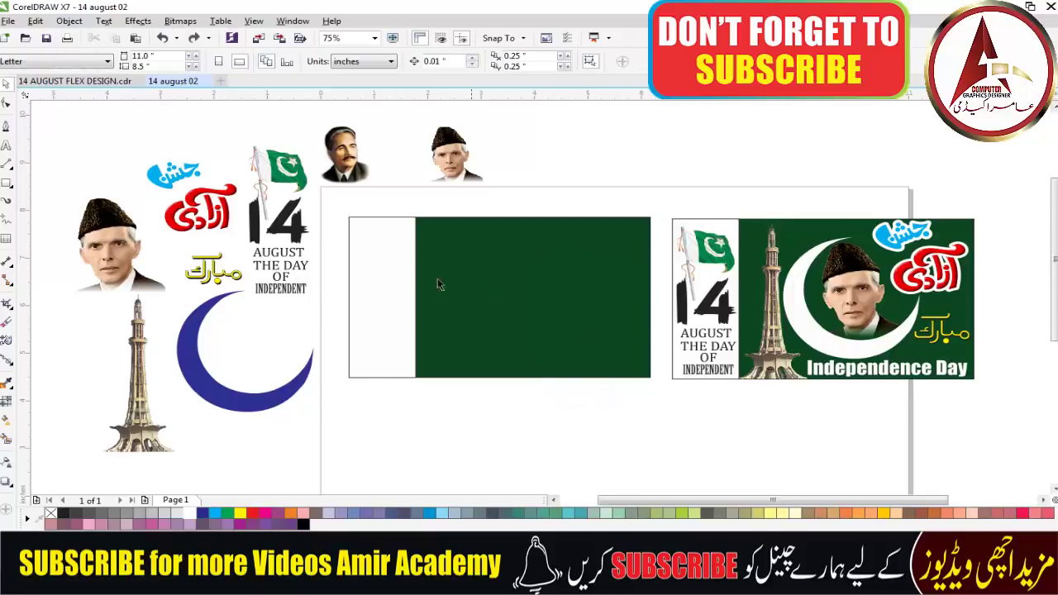
left_click(383, 274)
left_click(537, 400)
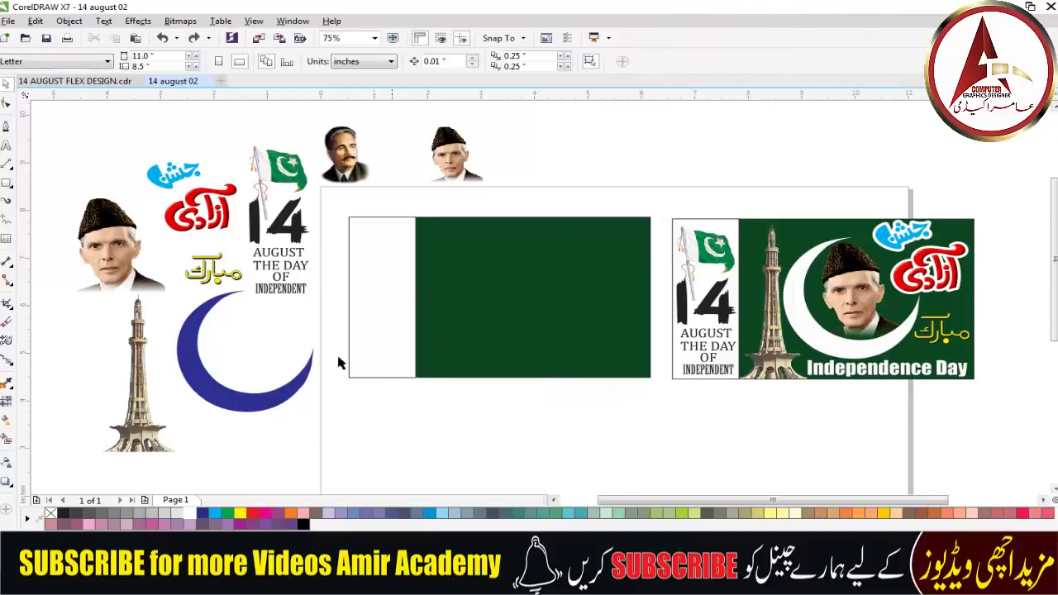
- Move the blue crescent onto the green area of the new banner and fill it with white
left_click_drag(220, 402, 488, 356)
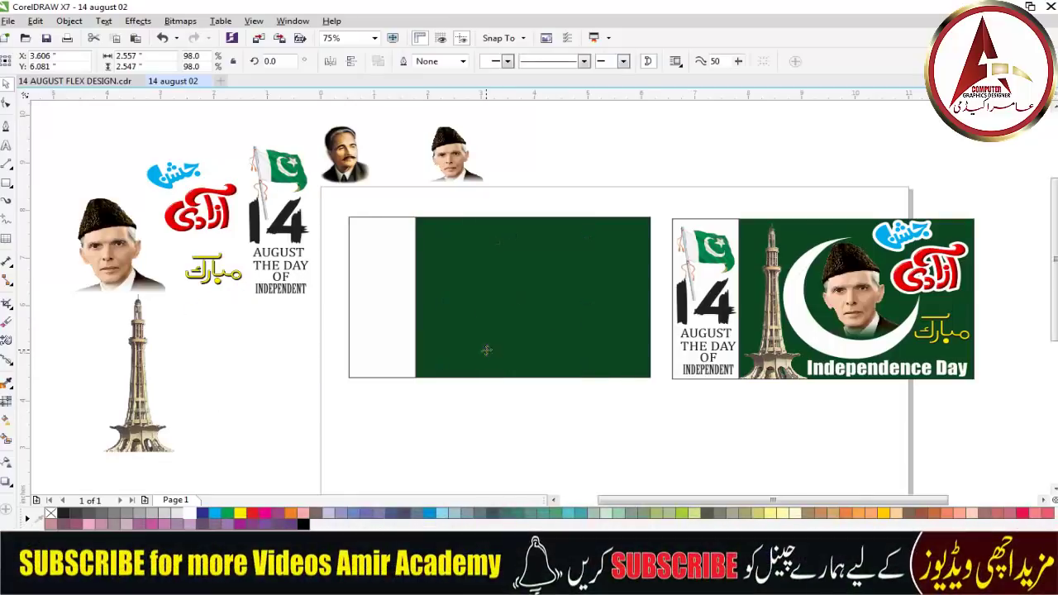
scroll(475, 325, "up", 2)
scroll(453, 298, "down", 2)
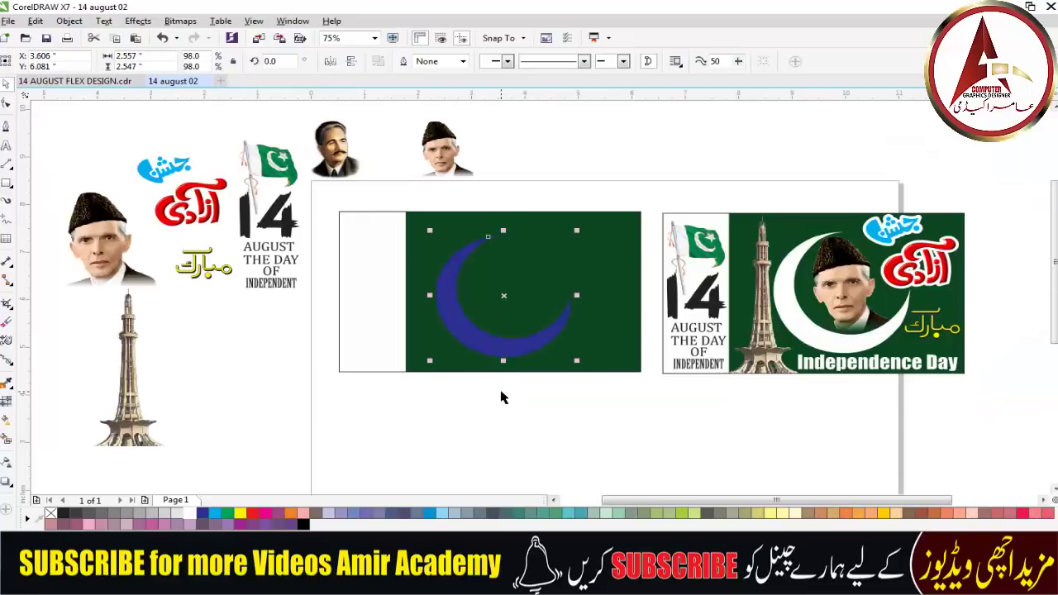
key("Up")
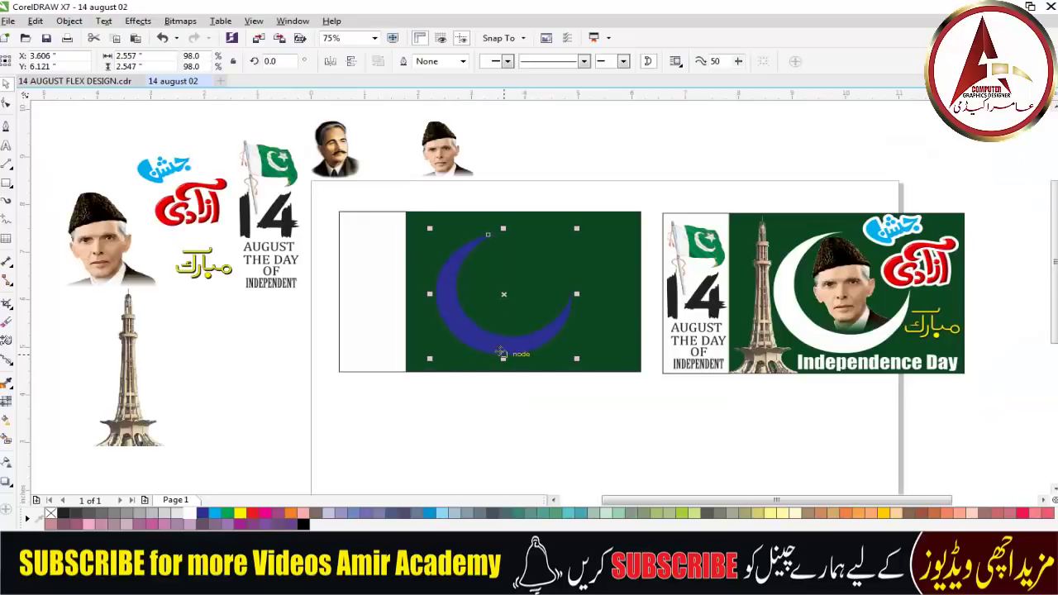
mouse_move(498, 352)
left_mouse_down()
mouse_move(496, 342)
mouse_move(516, 341)
left_mouse_up()
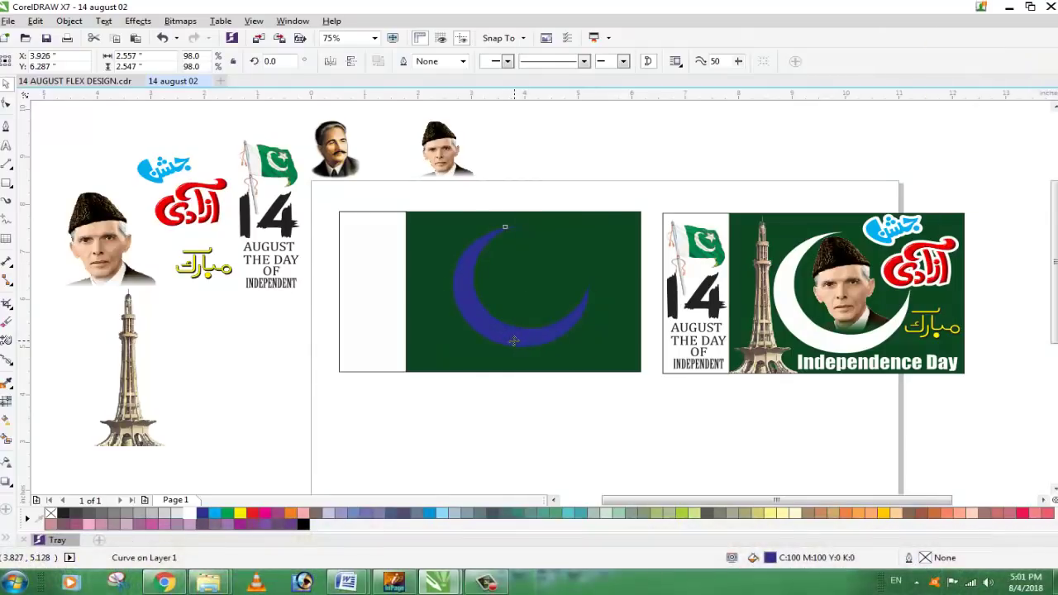
left_click(190, 513)
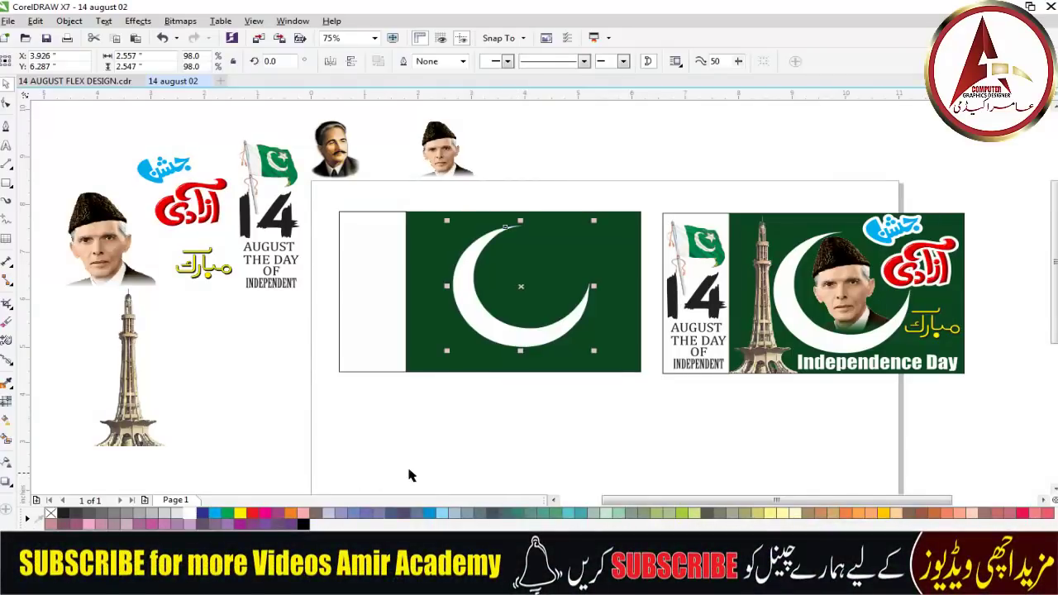
left_click(411, 475)
- Reposition the small portrait of the man in the black cap above the page and compare it with the one in 14 AUGUST FLEX DESIGN.cdr
left_click_drag(448, 147, 476, 153)
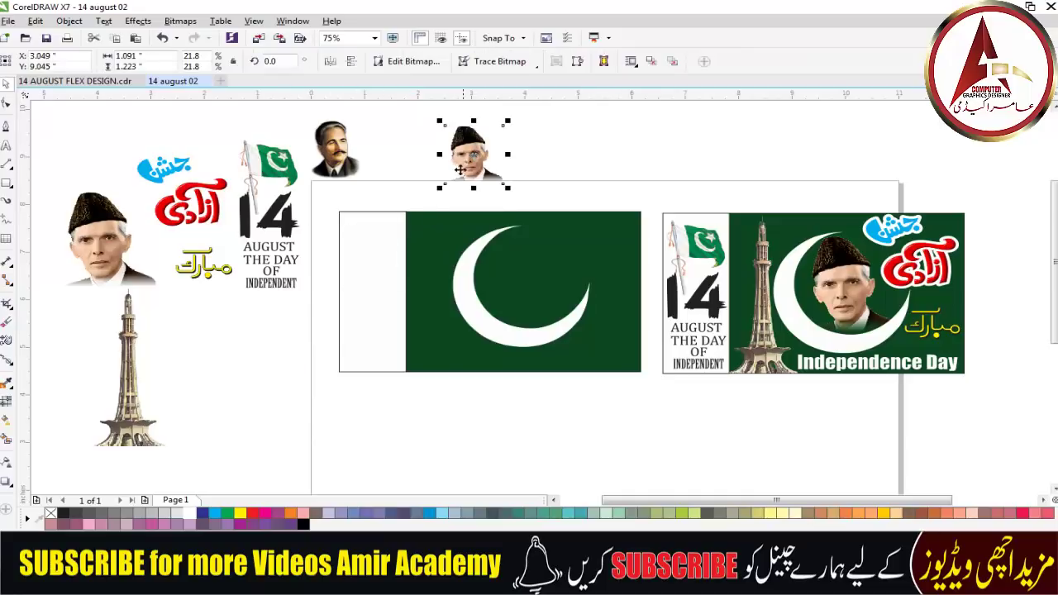
key("z")
left_click_drag(418, 110, 562, 205)
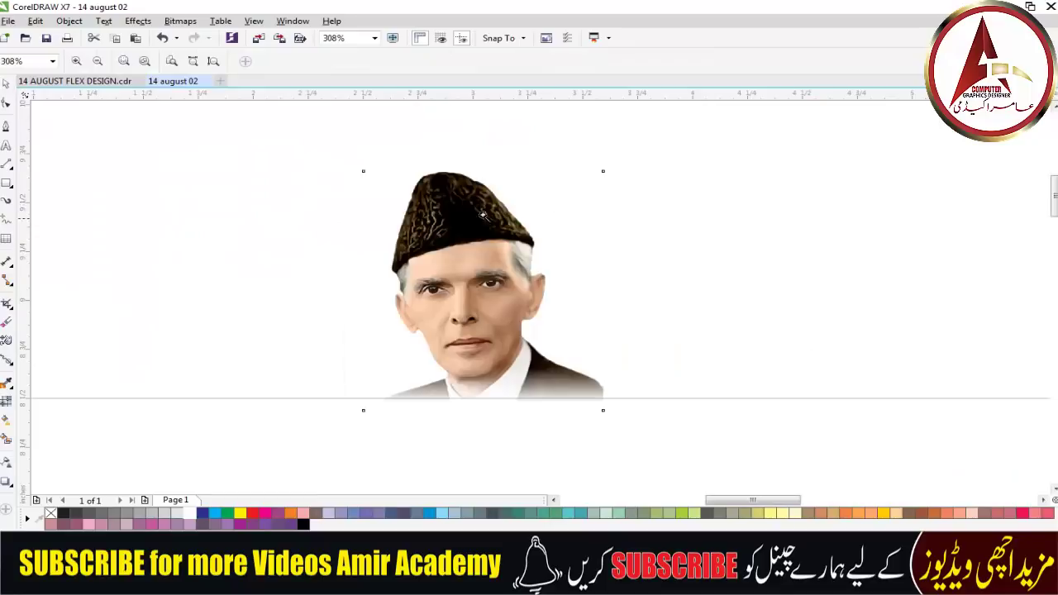
left_click_drag(320, 156, 704, 441)
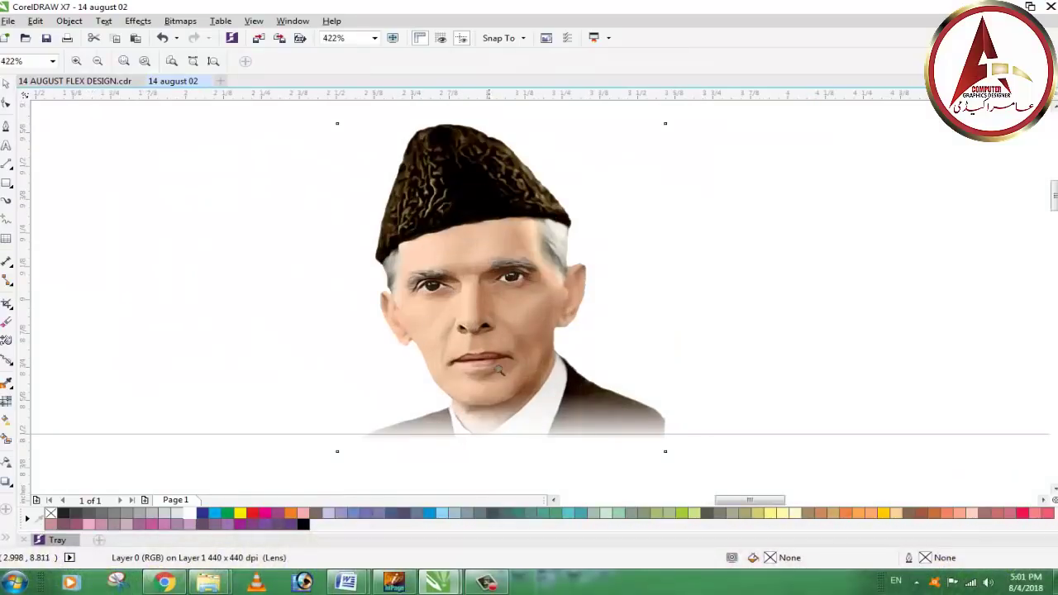
left_click(5, 82)
left_click(189, 243)
left_click_drag(576, 410, 572, 394)
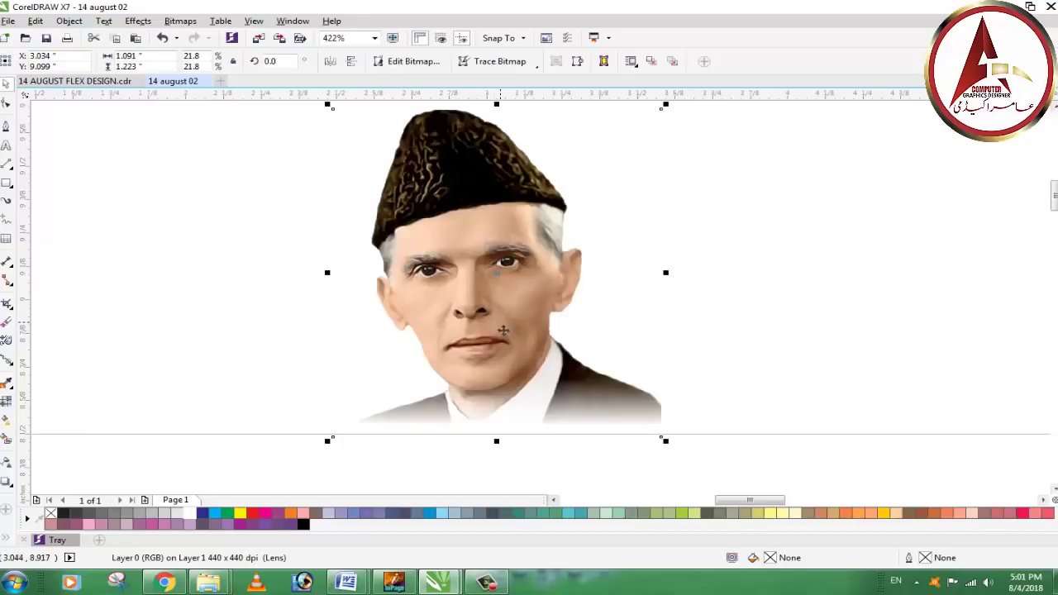
left_click_drag(503, 330, 495, 323)
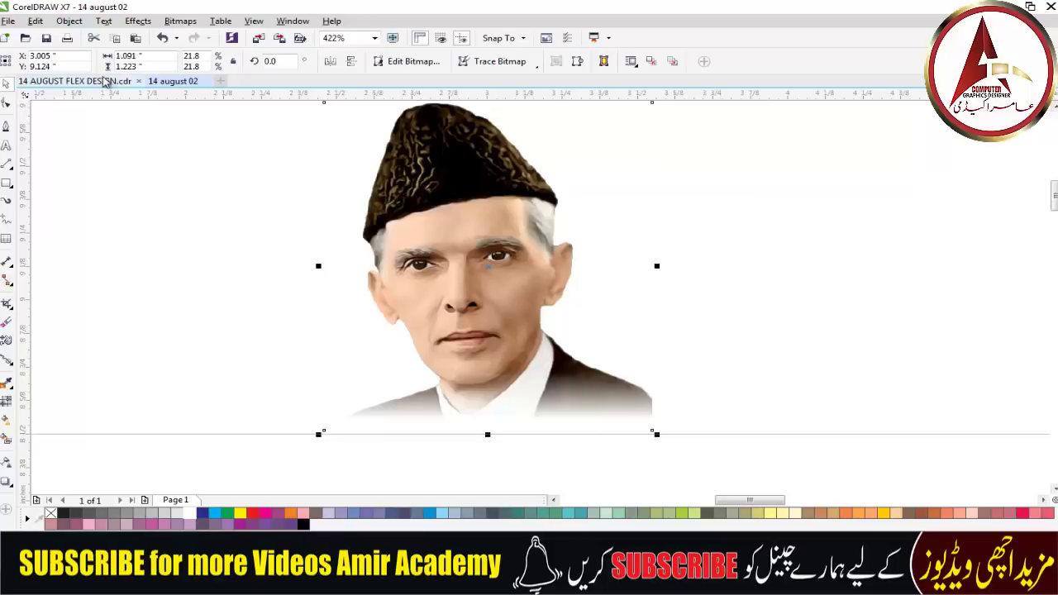
left_click(107, 80)
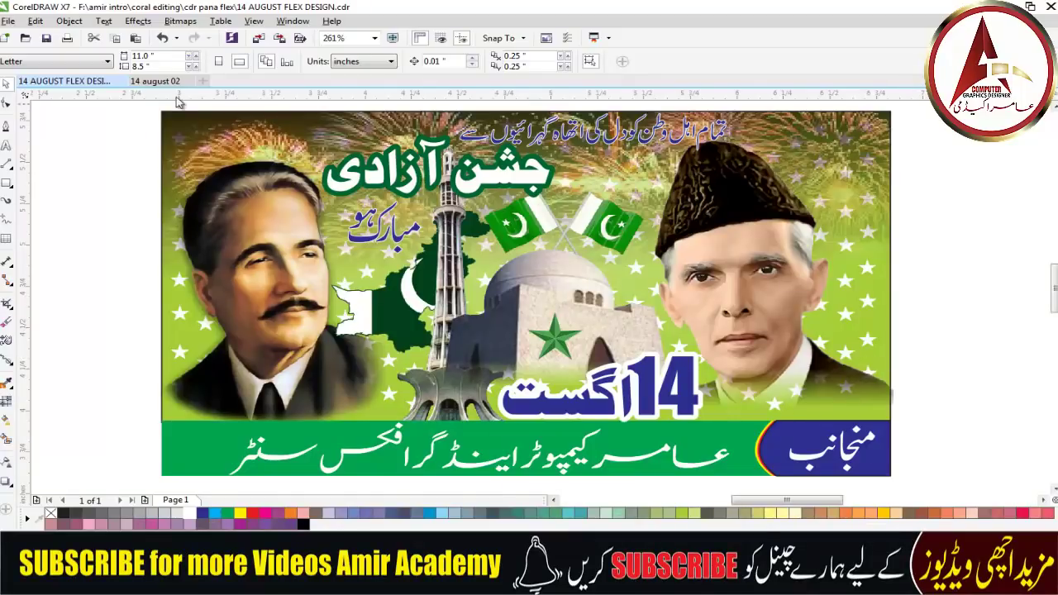
left_click(157, 81)
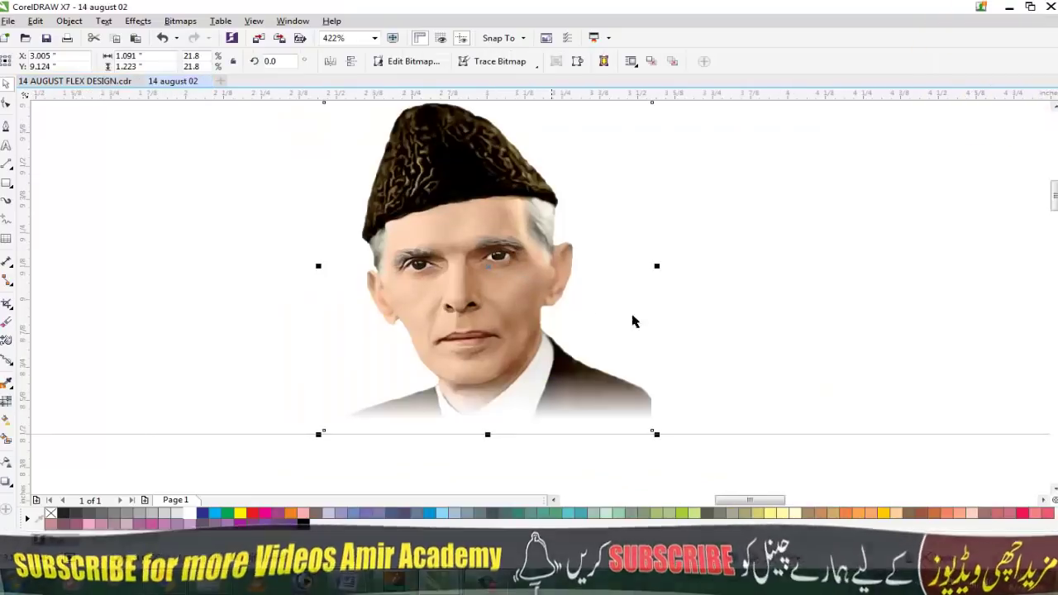
- Move the small black-cap portrait from above the page into the new banner's crescent and enlarge it to about 1.887 by 2.115 inches
left_click(764, 351)
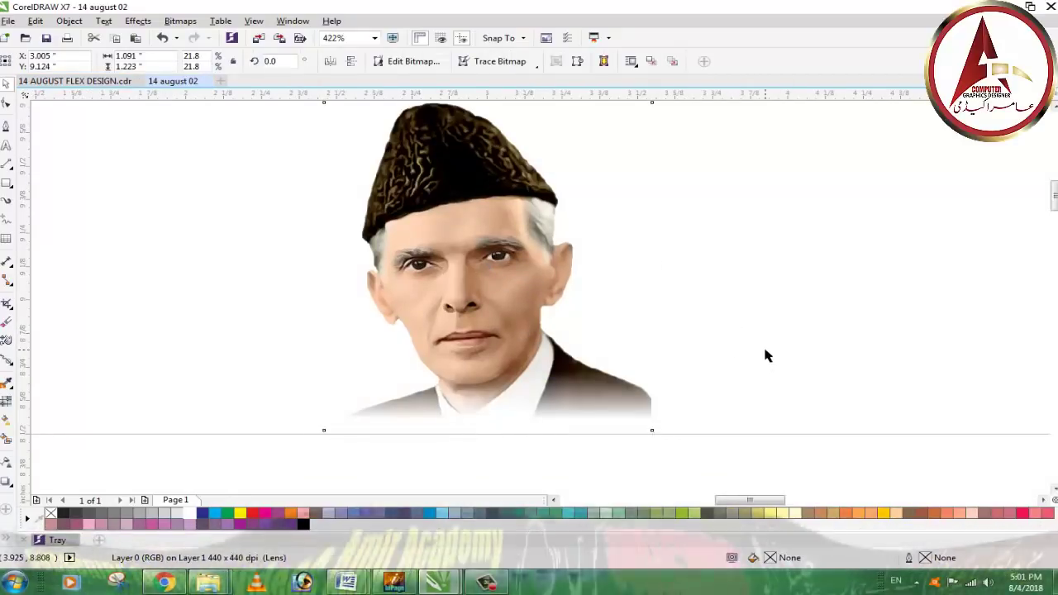
scroll(267, 256, "down", 5)
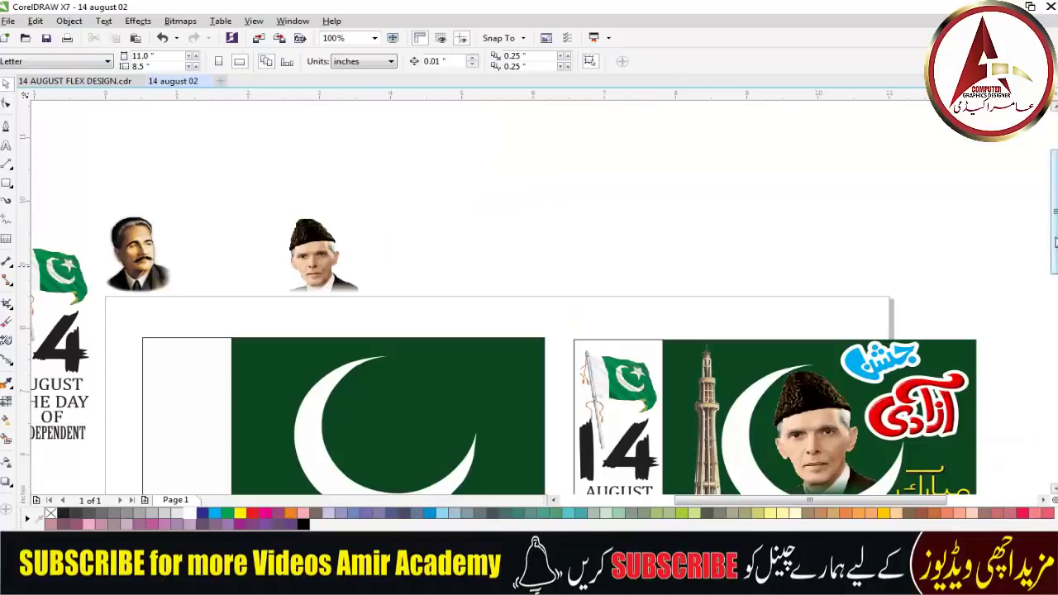
scroll(546, 332, "down", 3)
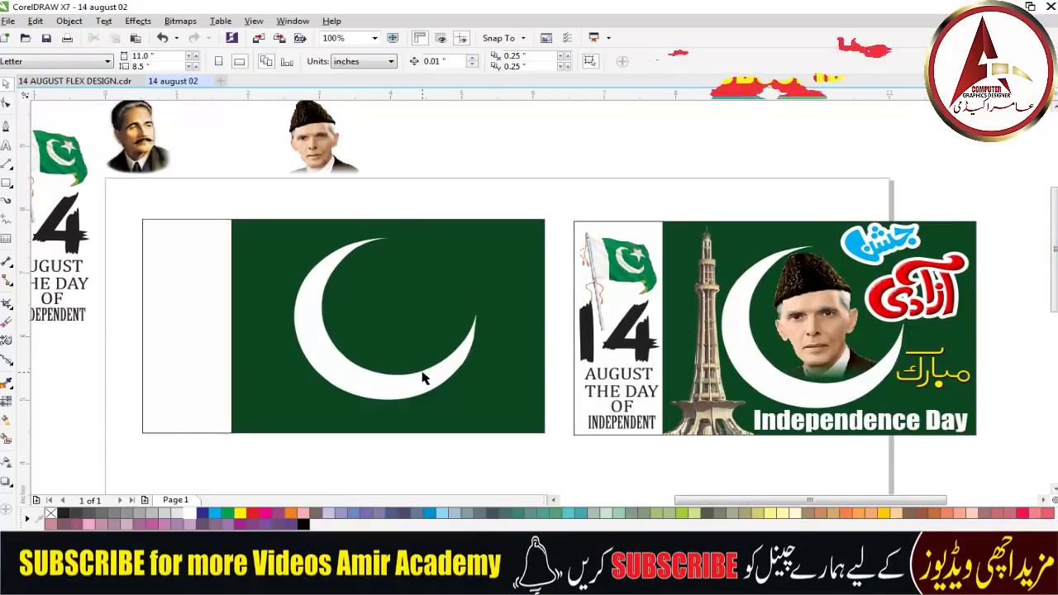
left_click(554, 501)
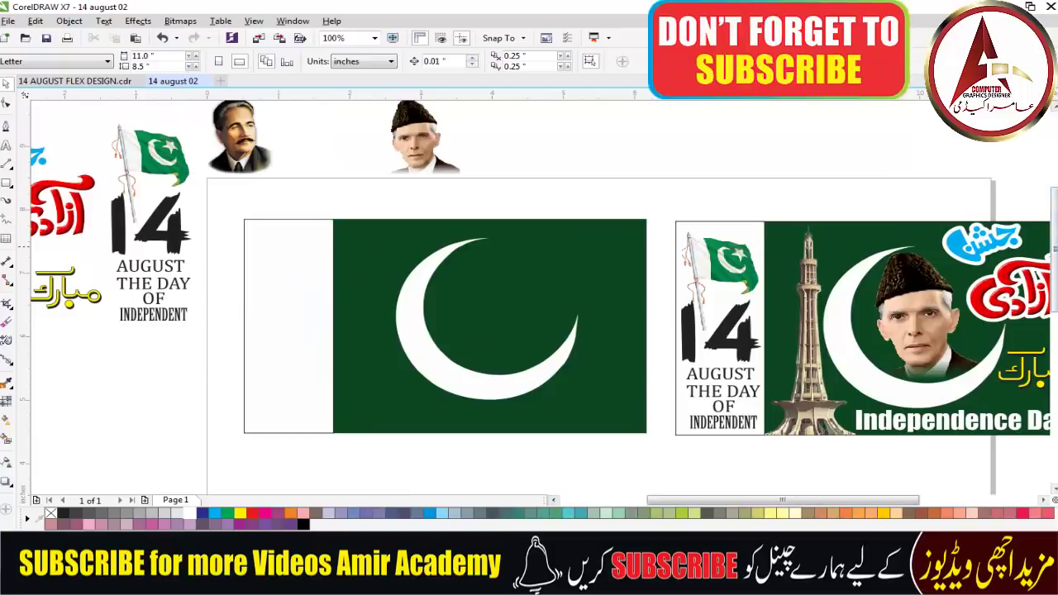
left_click_drag(1055, 248, 1055, 258)
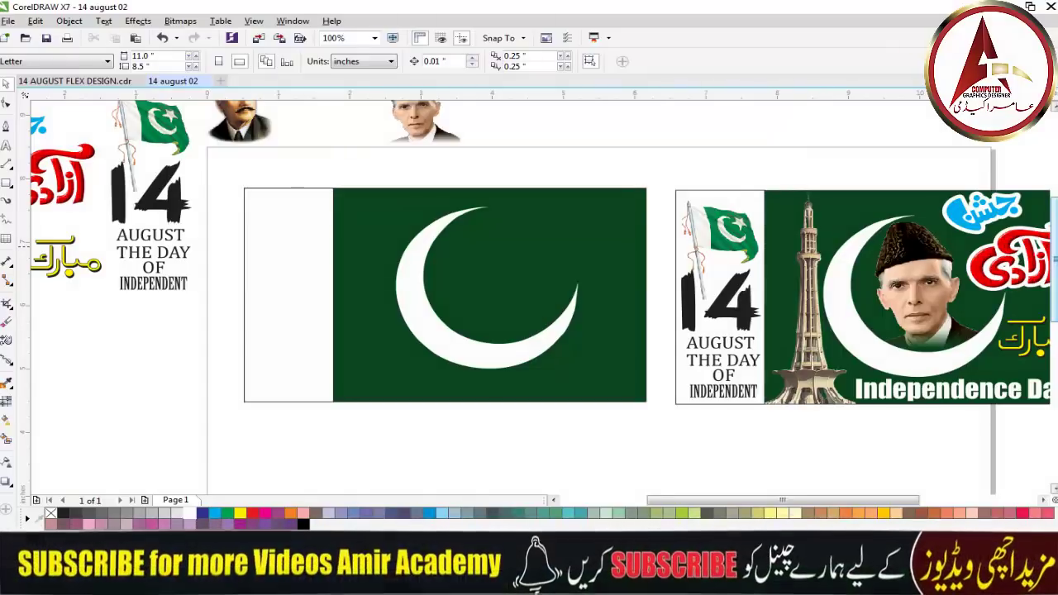
left_click_drag(423, 125, 494, 299)
left_click_drag(534, 244, 565, 213)
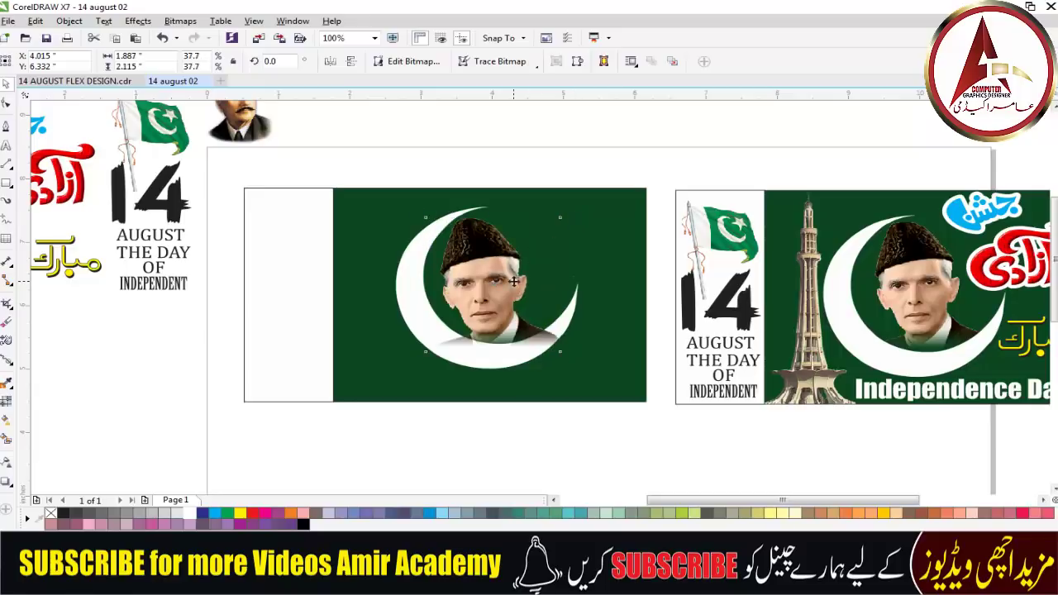
- Shift the portrait slightly up and right, and stack the white crescent in front of its shoulders
left_click_drag(513, 281, 518, 277)
left_click(411, 310)
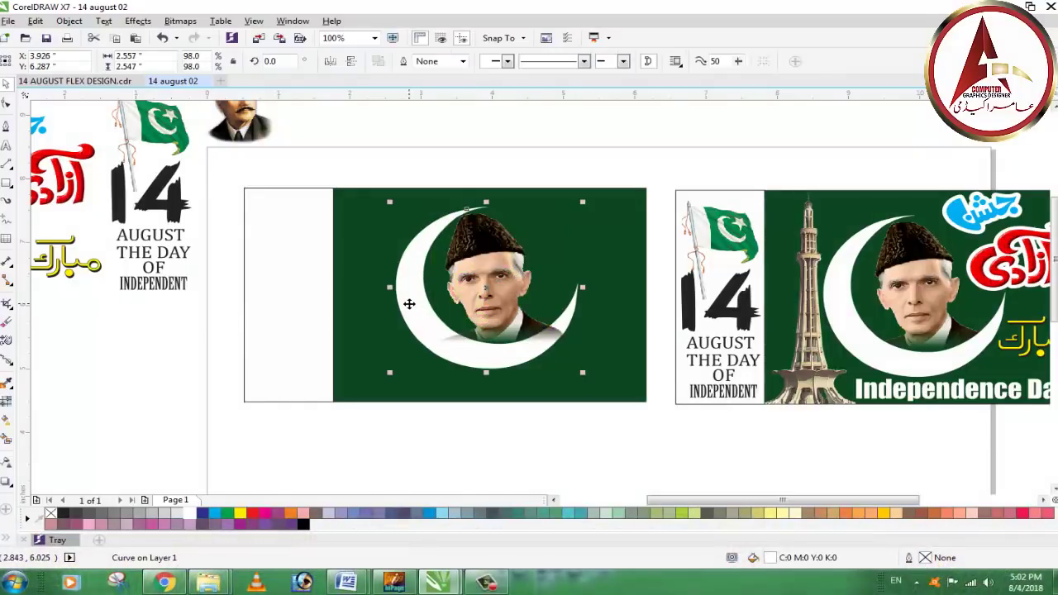
left_click(558, 473)
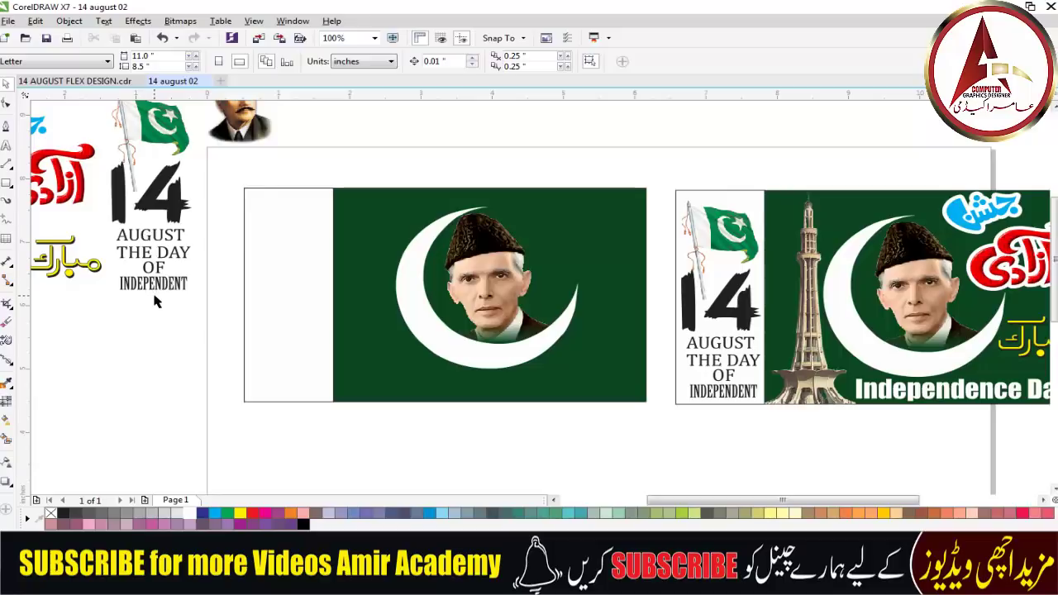
- Move the blue, red and yellow Urdu lettering pieces together from beside the page onto the new banner
left_click(78, 267)
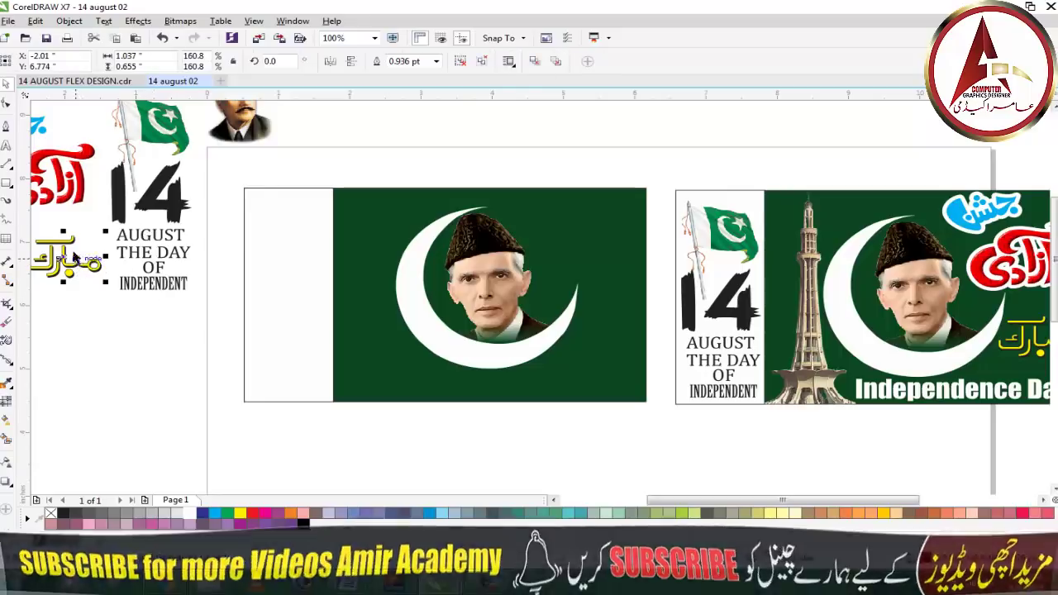
left_click(58, 200, "shift")
left_click(38, 127)
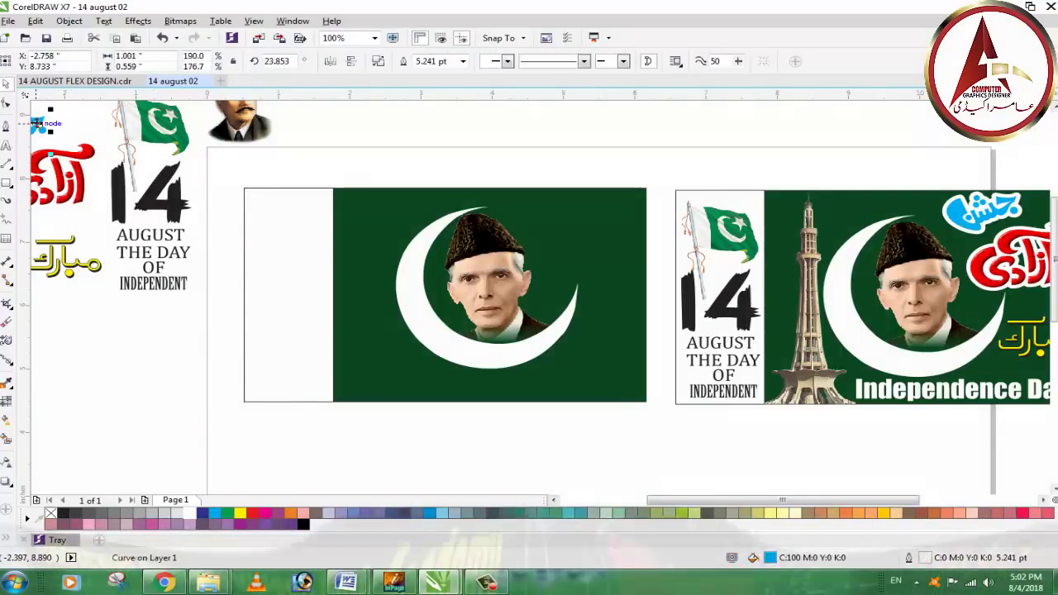
left_click(67, 188, "shift")
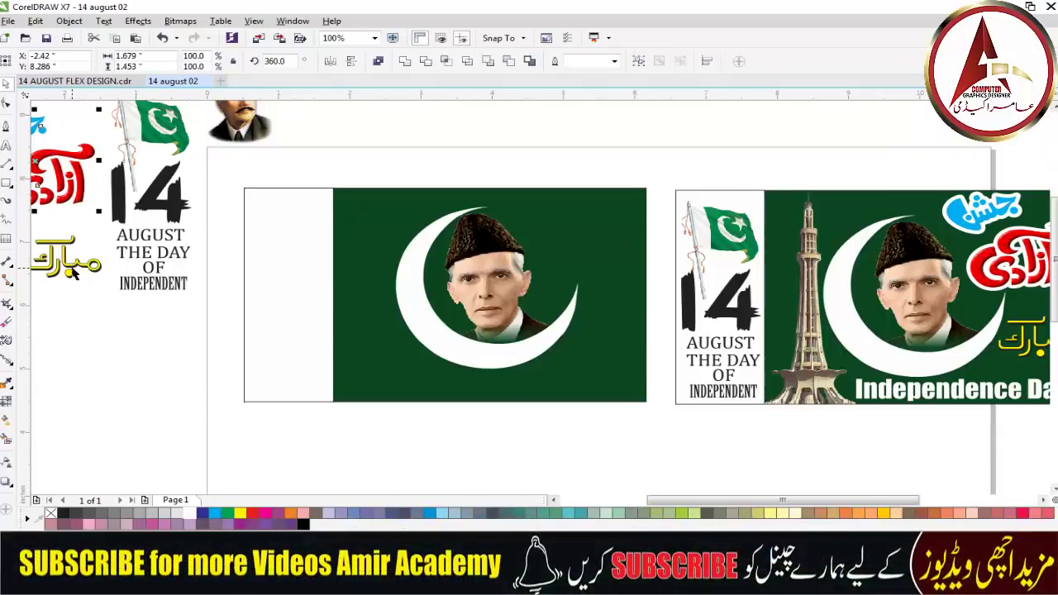
left_click(72, 272, "shift")
left_click_drag(73, 273, 477, 347)
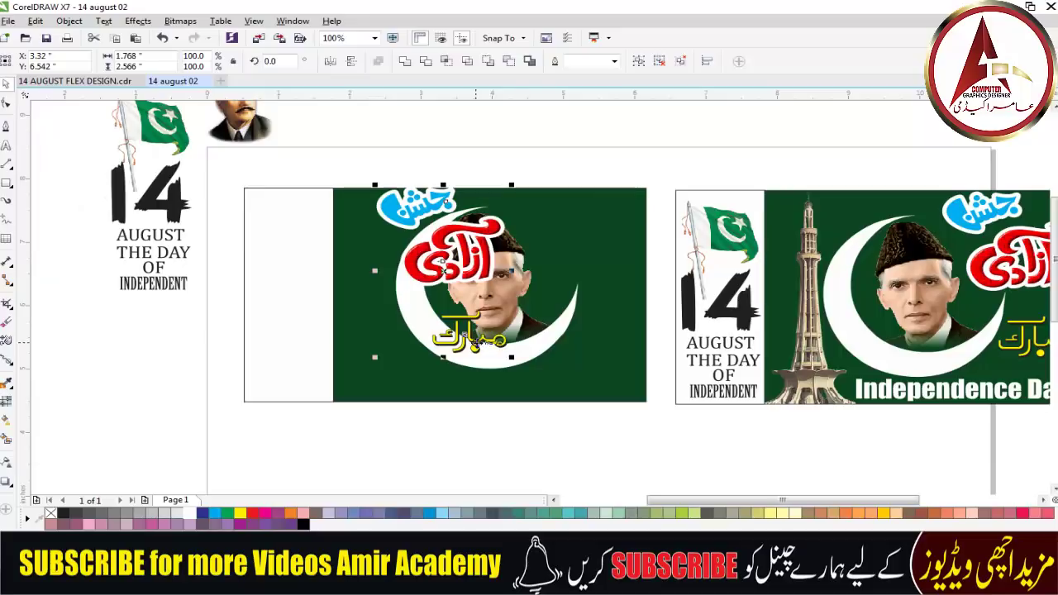
left_click(500, 446)
- Arrange the Urdu words along the green area's right side, with blue at the top, red in the middle and yellow below
left_click_drag(431, 214, 594, 208)
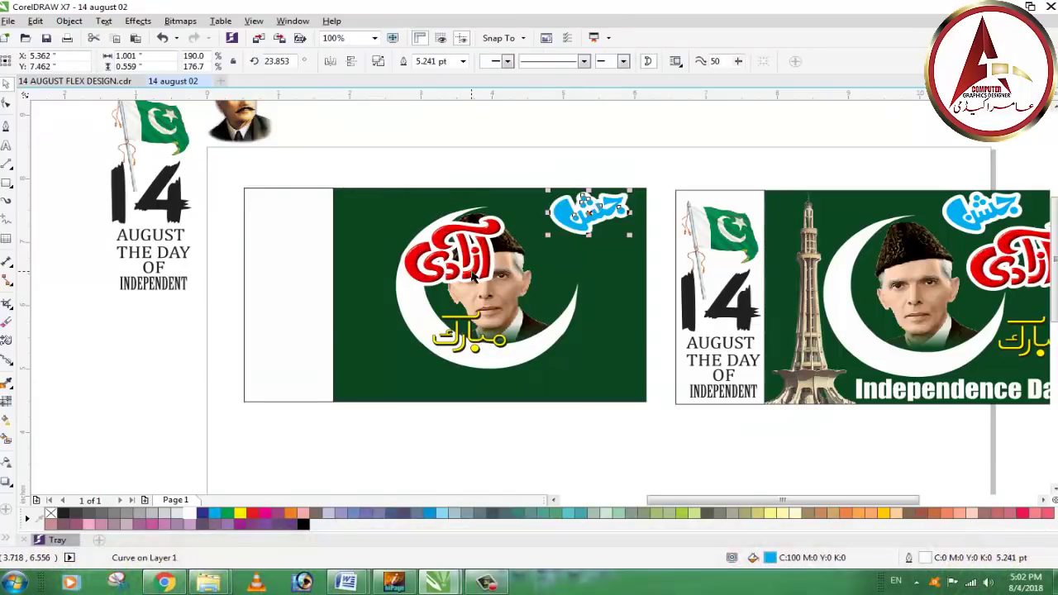
left_click_drag(479, 277, 613, 281)
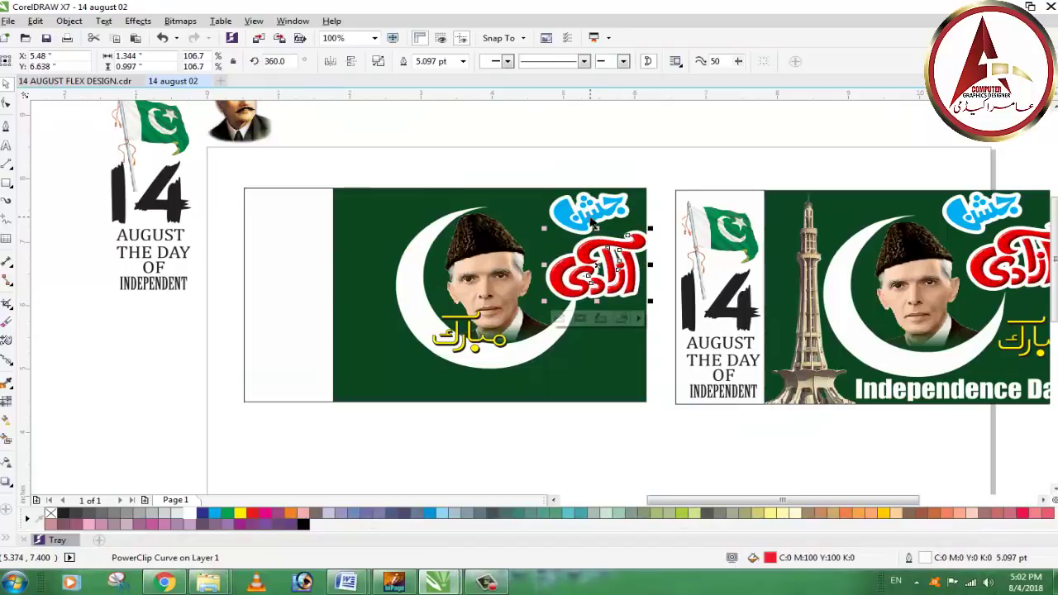
left_click_drag(592, 223, 559, 215)
left_click(626, 281)
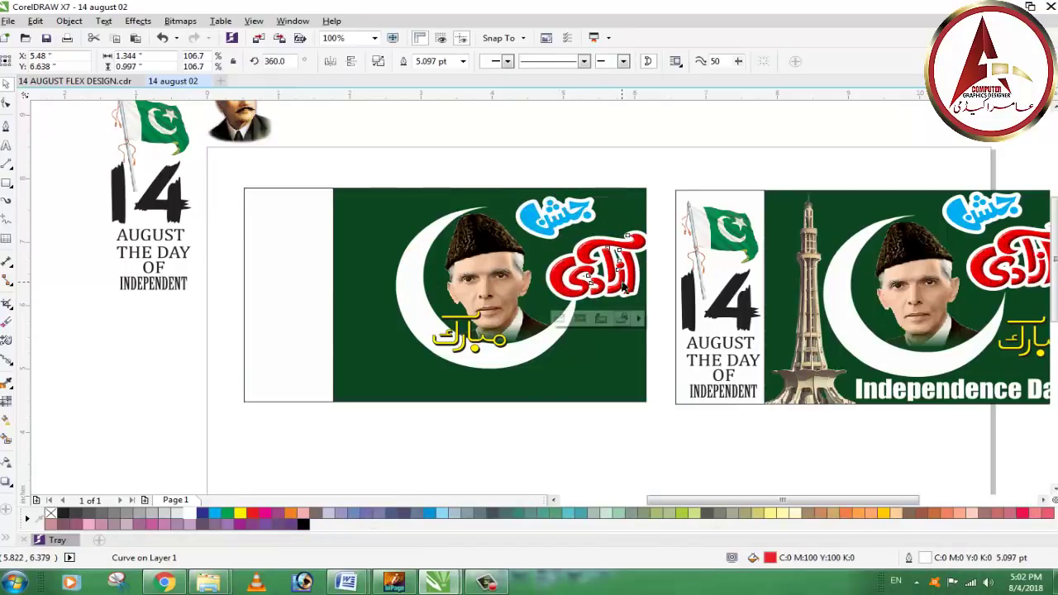
left_click(595, 449)
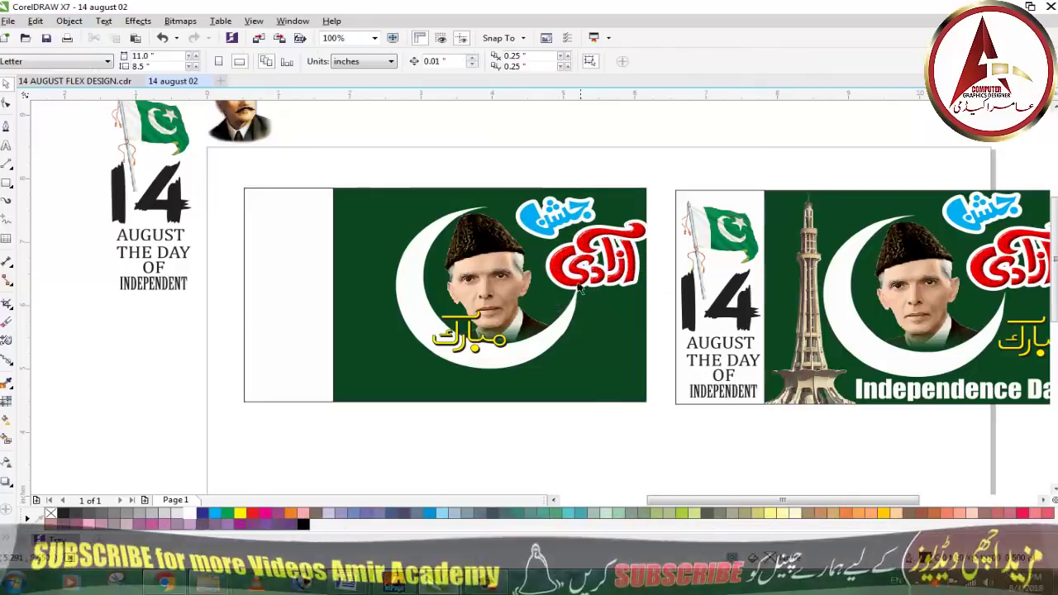
left_click_drag(476, 346, 612, 352)
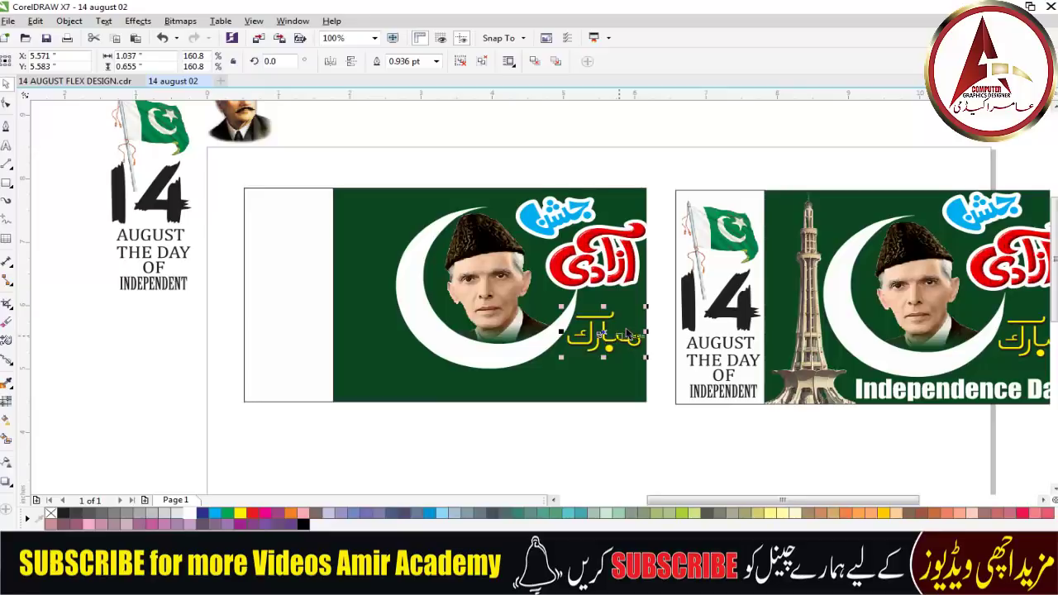
- Scale the red Urdu word down to about 1.275 by 0.946 inches so it sits inside the banner's right edge
scroll(629, 321, "up", 1)
scroll(629, 321, "down", 1)
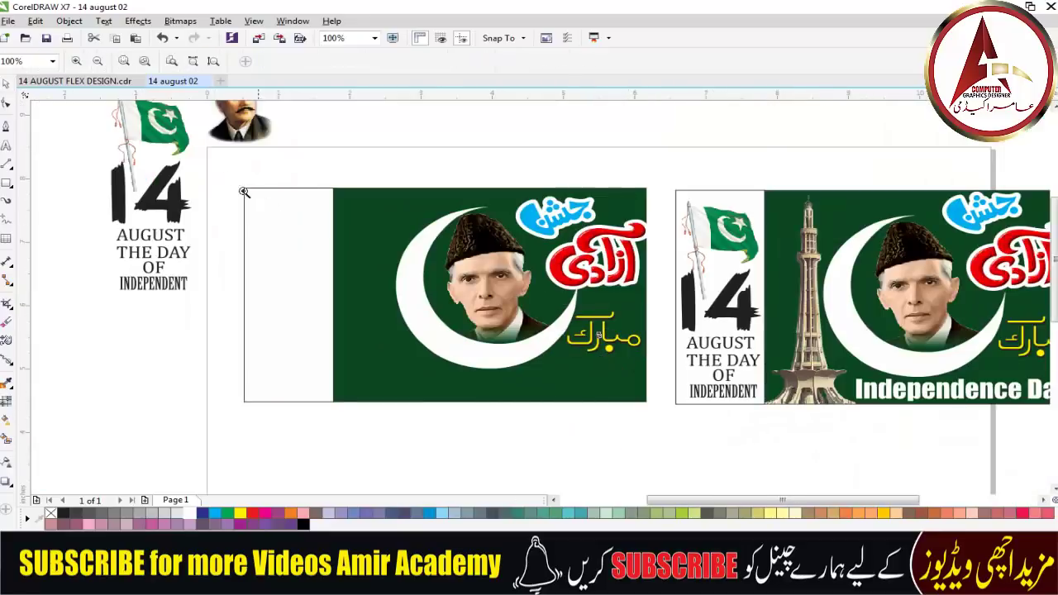
left_click_drag(244, 191, 674, 428)
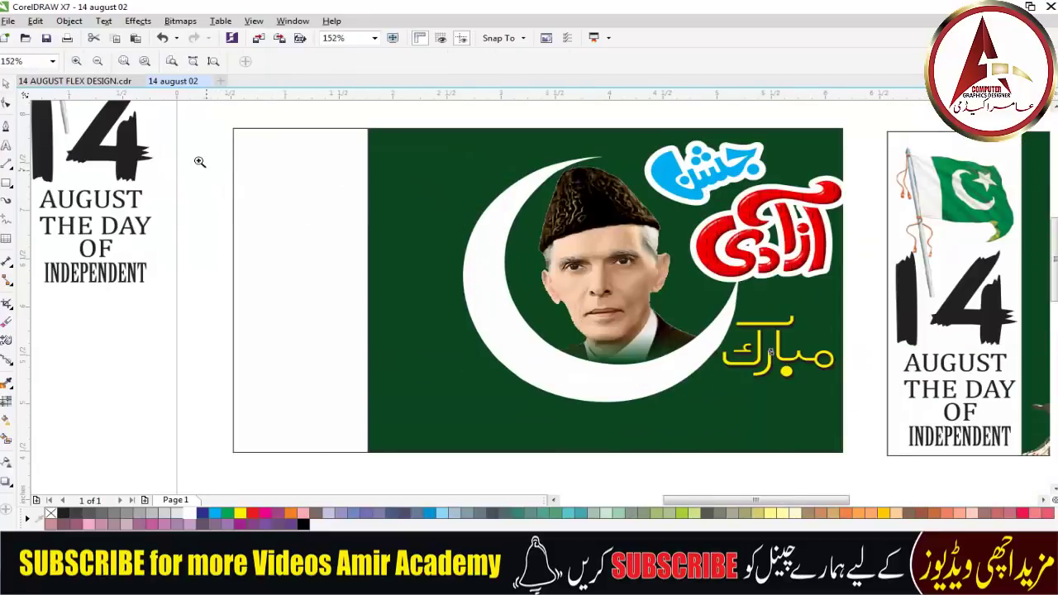
left_click_drag(220, 121, 855, 449)
left_click(6, 84)
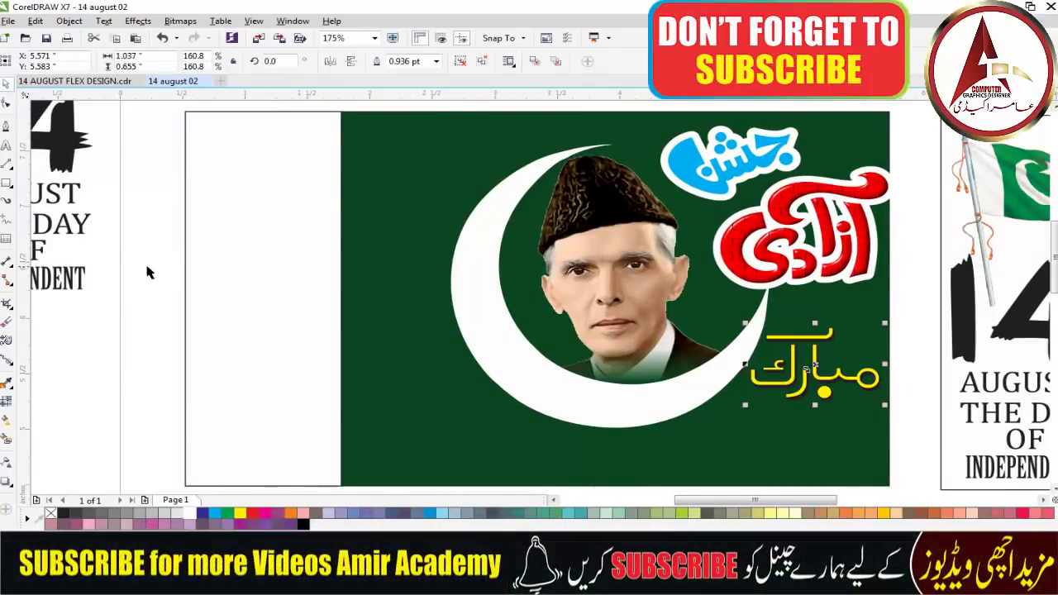
left_click(825, 244)
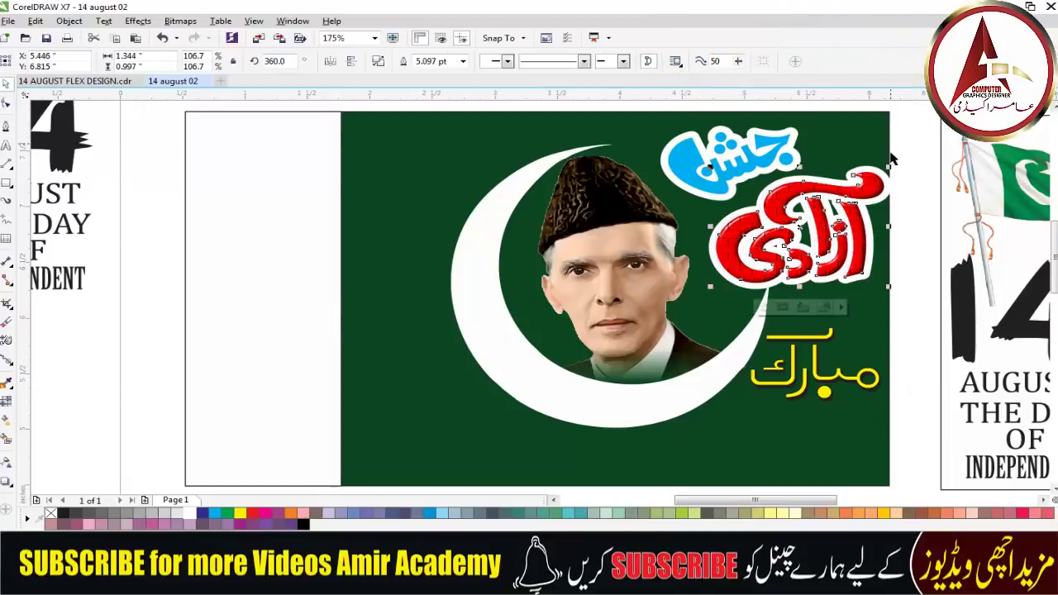
left_click_drag(891, 166, 885, 170)
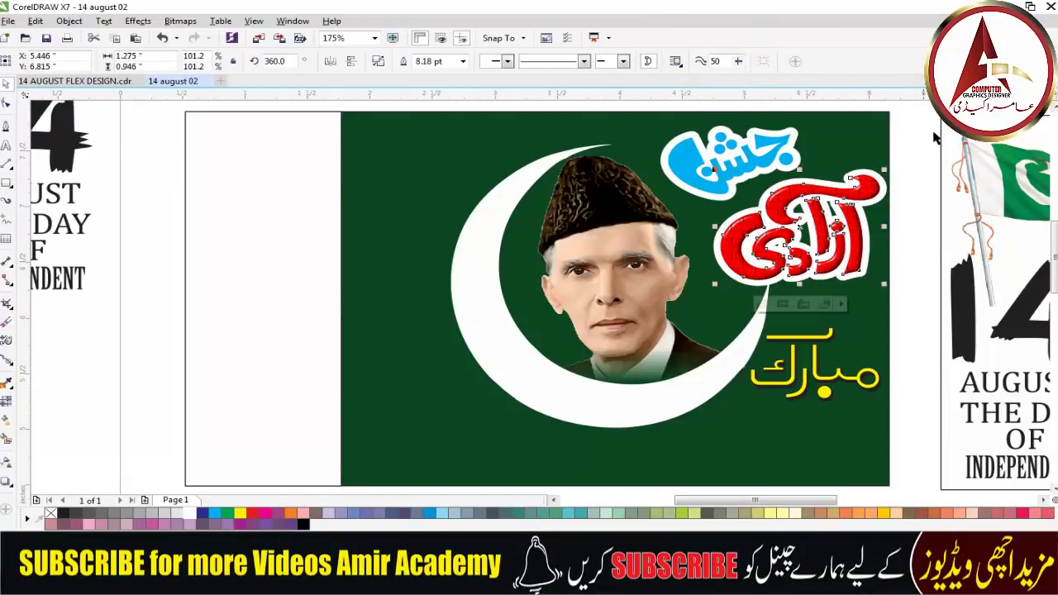
left_click(926, 139)
- Enlarge the yellow Urdu word to about 1.1 by 0.694 inches, up to the banner's right edge
left_click(852, 383)
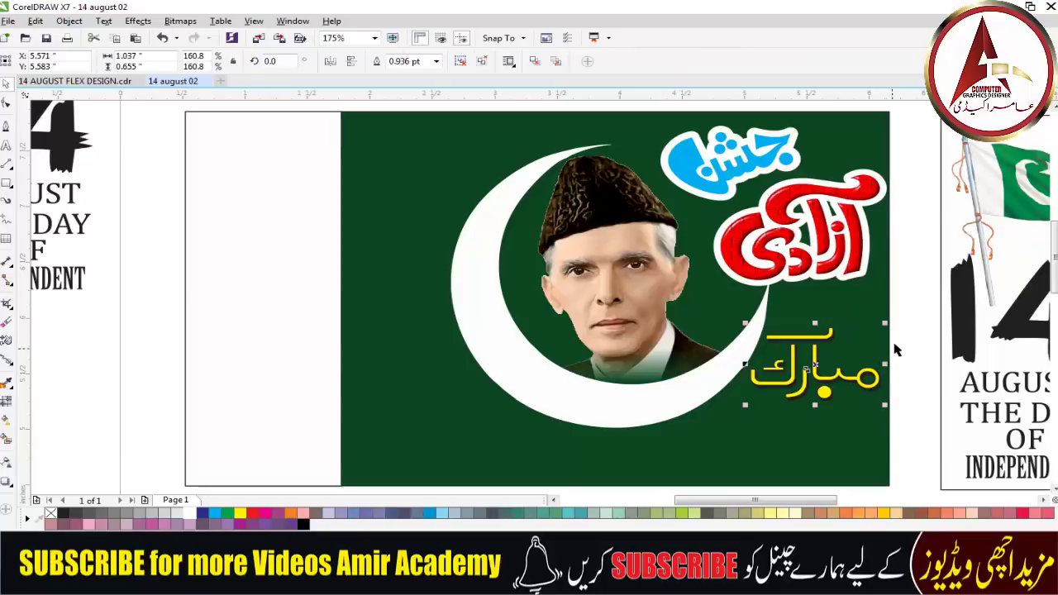
left_click_drag(886, 323, 894, 317)
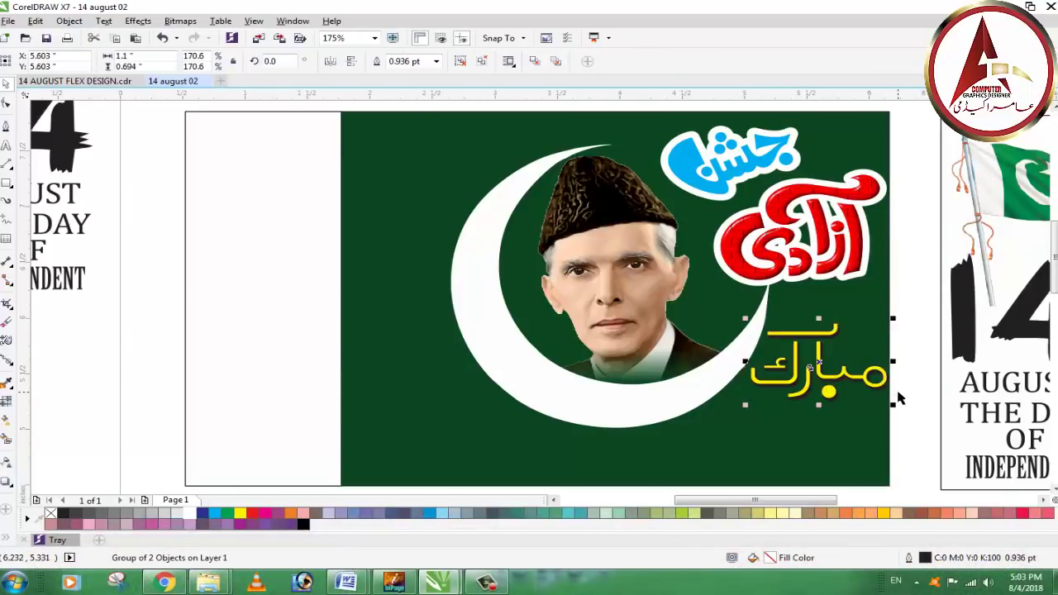
left_click(920, 385)
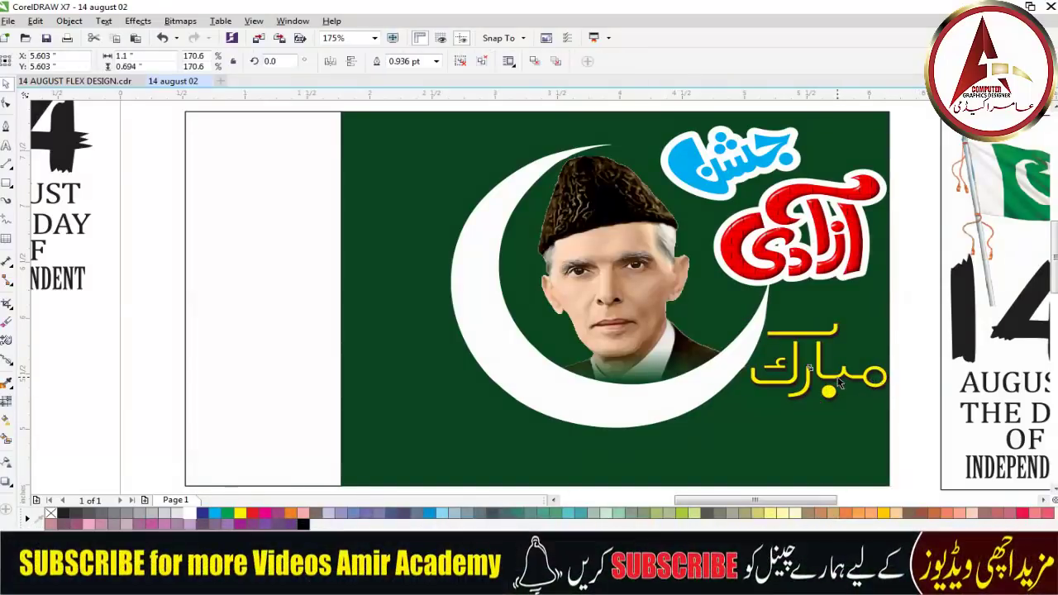
- Move the minaret image from beside the page onto the new banner and bring it to the front of the layer
scroll(729, 263, "down", 3)
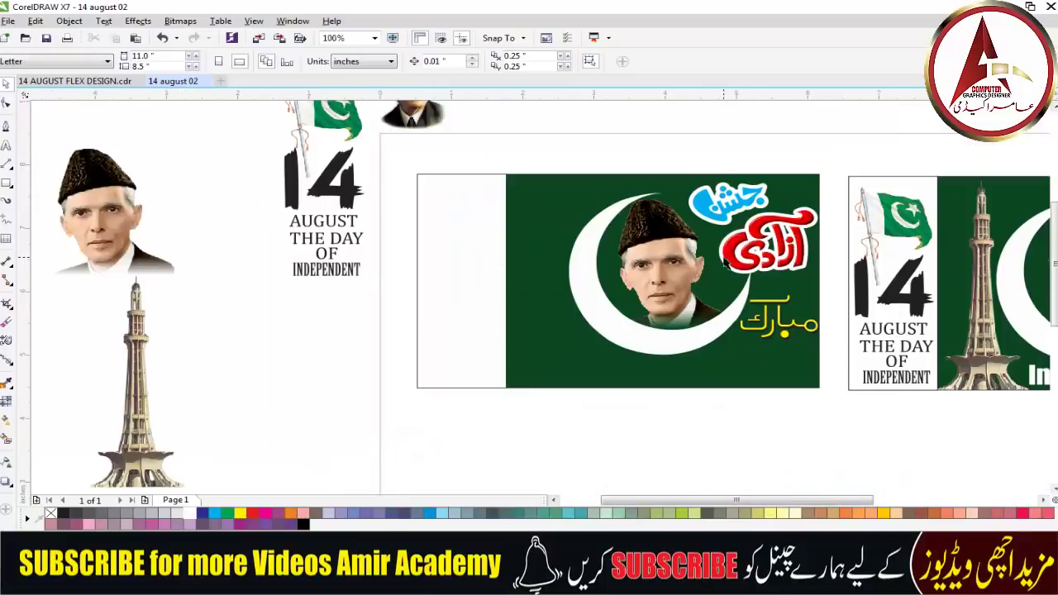
scroll(657, 309, "down", 2)
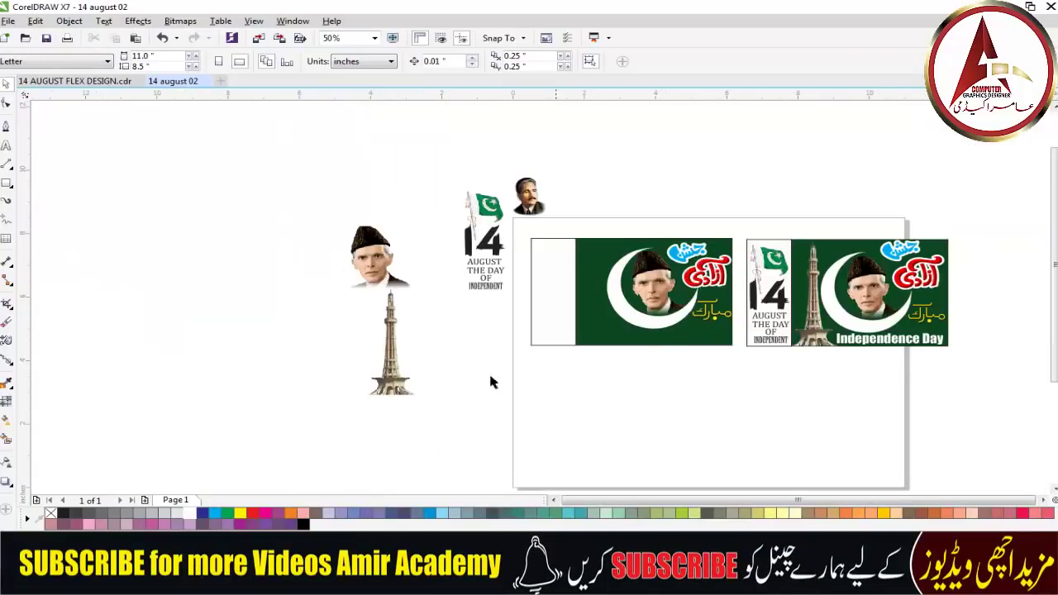
left_click(396, 378)
left_click_drag(397, 378, 600, 336)
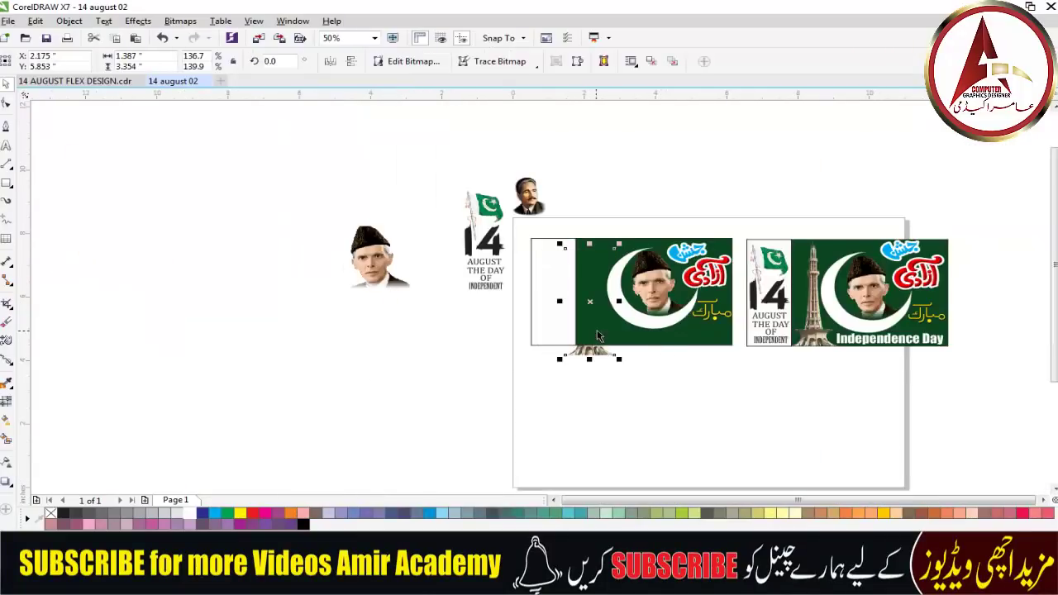
scroll(633, 332, "up", 2)
key("shift+Page_Up")
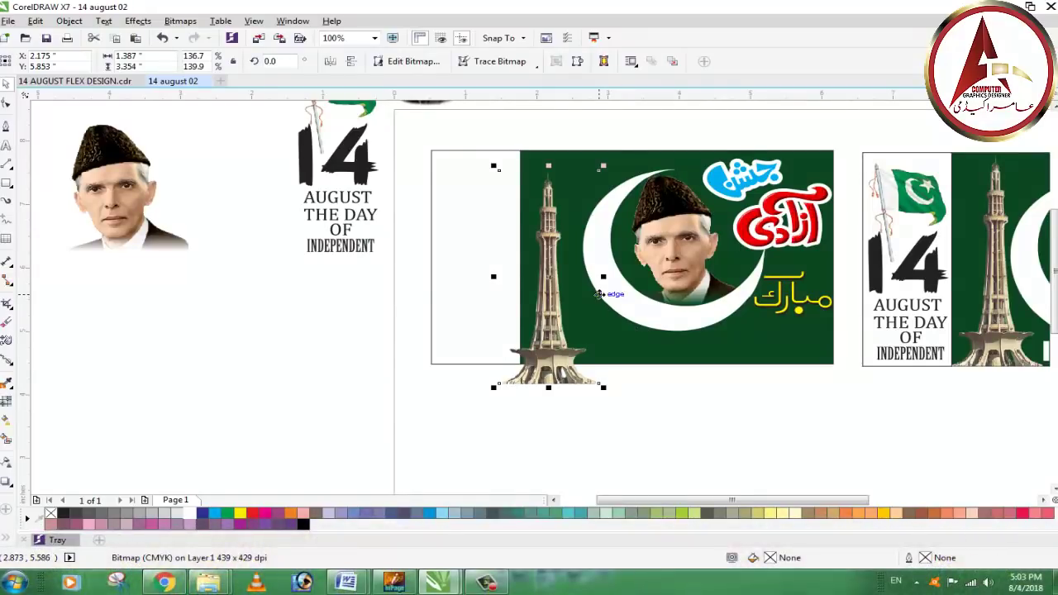
- Position the minaret at about X 2.446, Y 6.164 inches, between the white panel and the crescent with its base on the banner's bottom edge
scroll(601, 293, "up", 2)
scroll(600, 293, "down", 1)
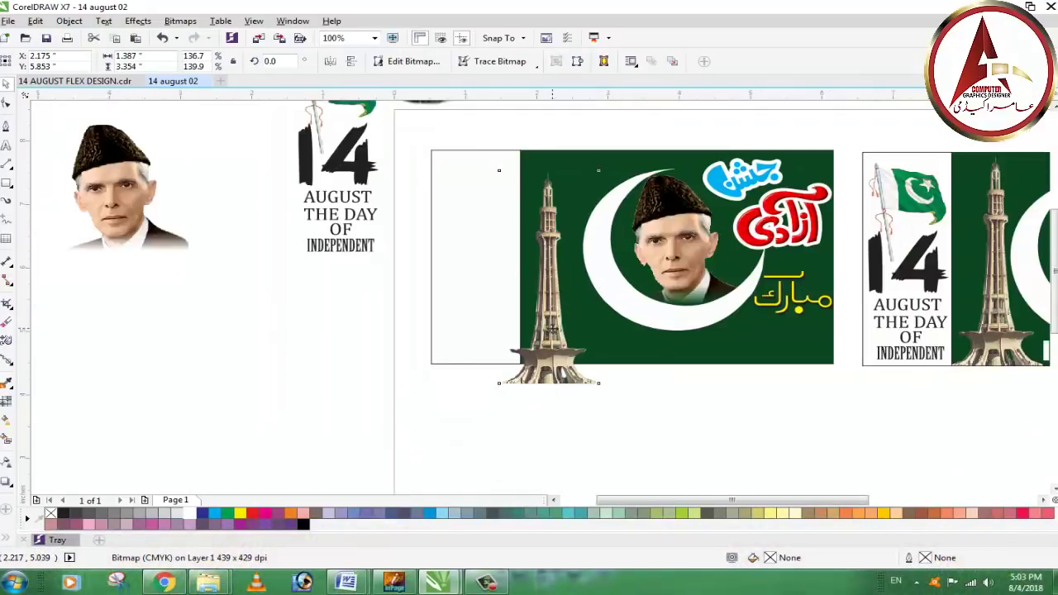
left_click_drag(552, 331, 552, 314)
key("Up")
key("Up")
key("Up")
key("Up")
key("Up")
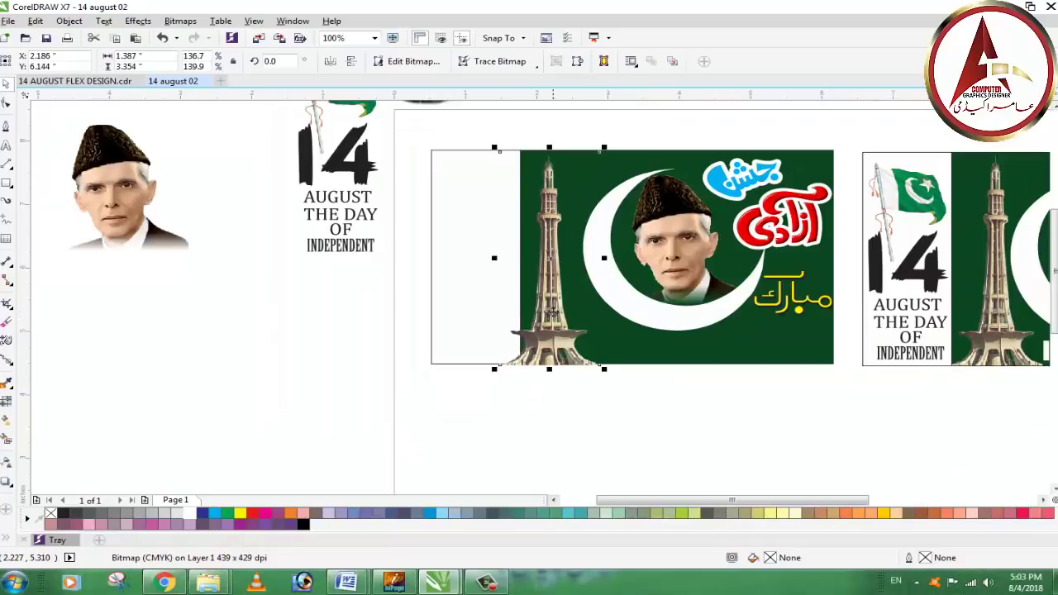
key("Right")
key("Right")
key("Right")
key("Right")
key("Right")
key("Right")
key("Right")
key("Right")
key("Right")
key("Right")
key("Right")
key("Right")
key("Right")
key("Right")
key("Right")
key("Right")
key("Right")
key("Right")
key("Right")
key("Right")
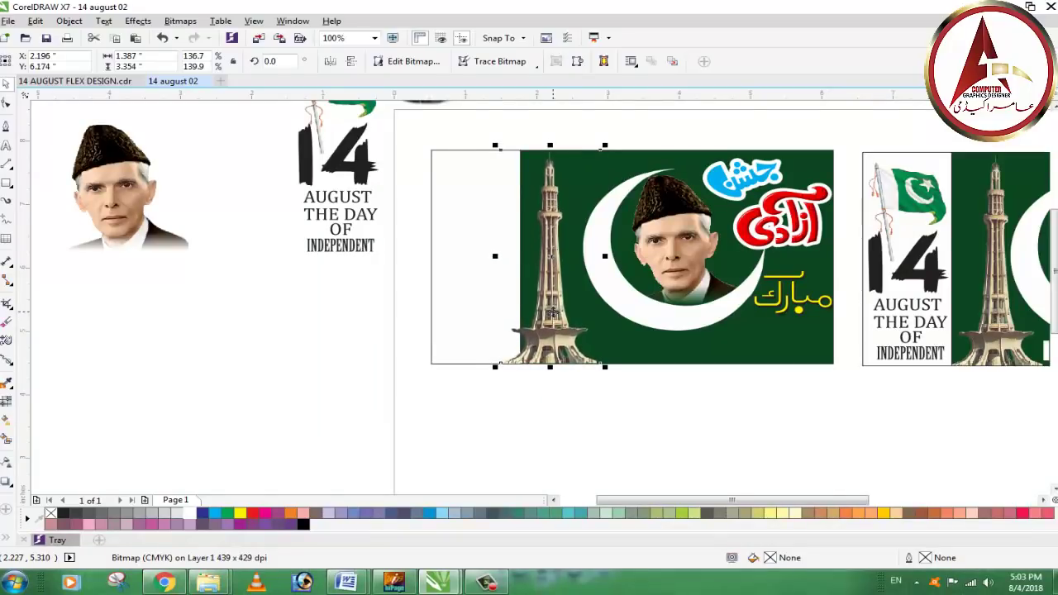
key("Right")
key("Right")
key("Right")
key("Right")
key("Right")
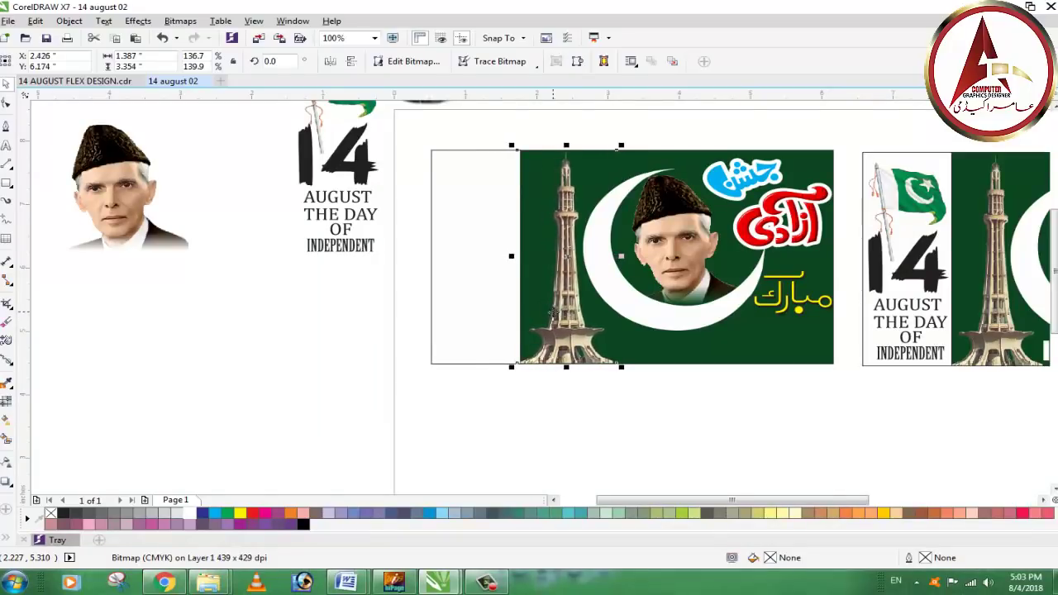
key("Down")
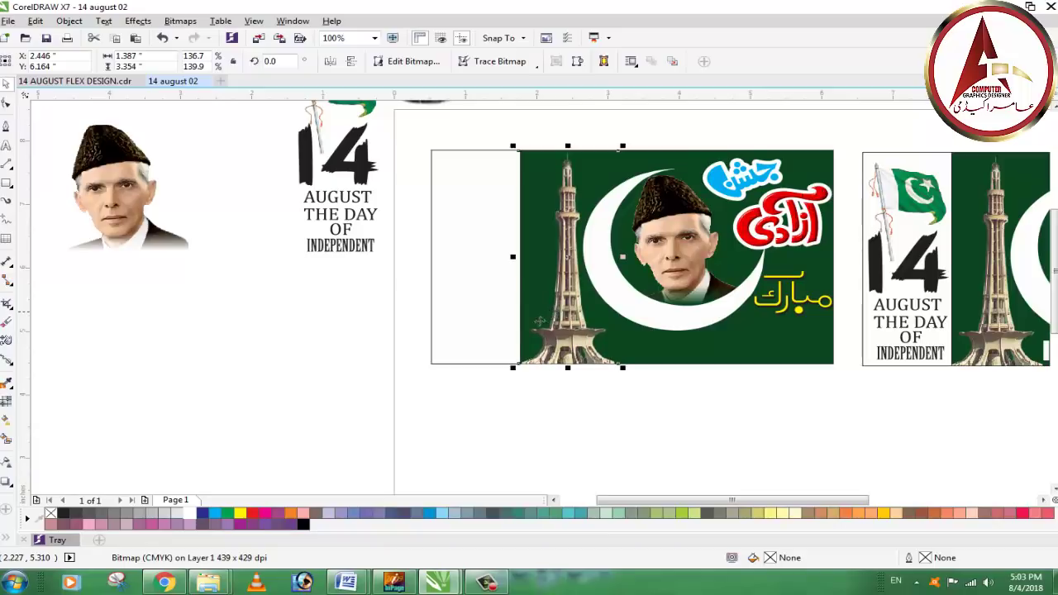
- Place the minaret image behind the white crescent in the stacking order
right_click(566, 337)
left_click(617, 204)
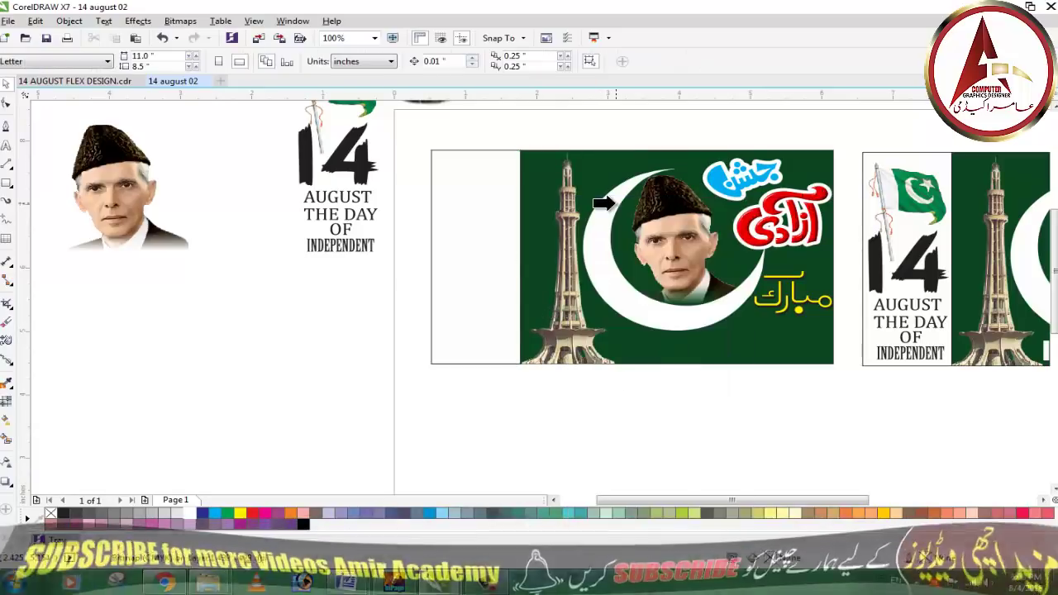
- PowerClip the minaret image inside the green banner rectangle
left_click(718, 343)
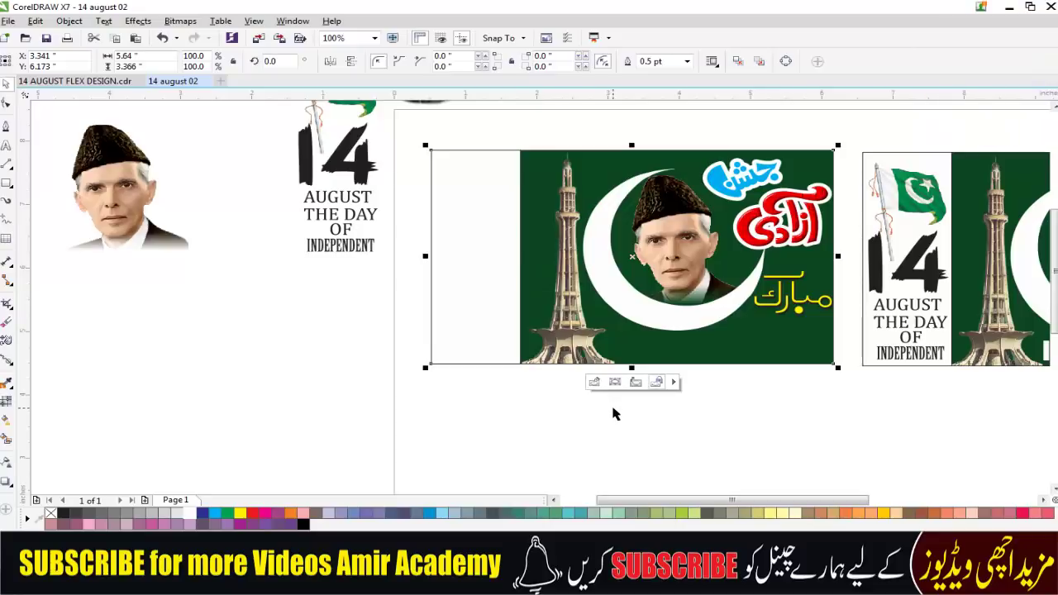
right_click(570, 167)
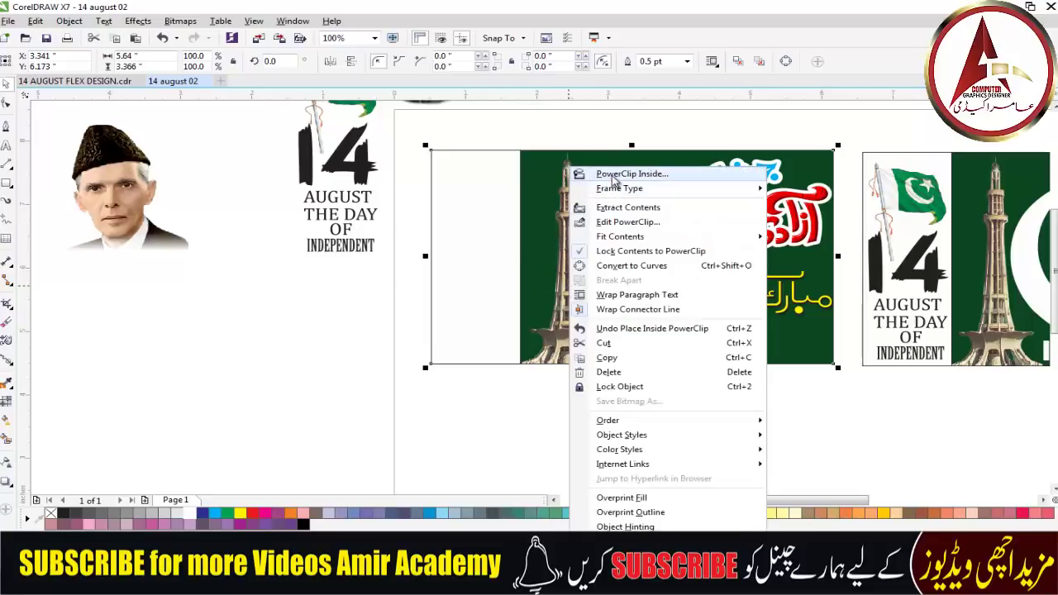
left_click(806, 391)
left_click(664, 425)
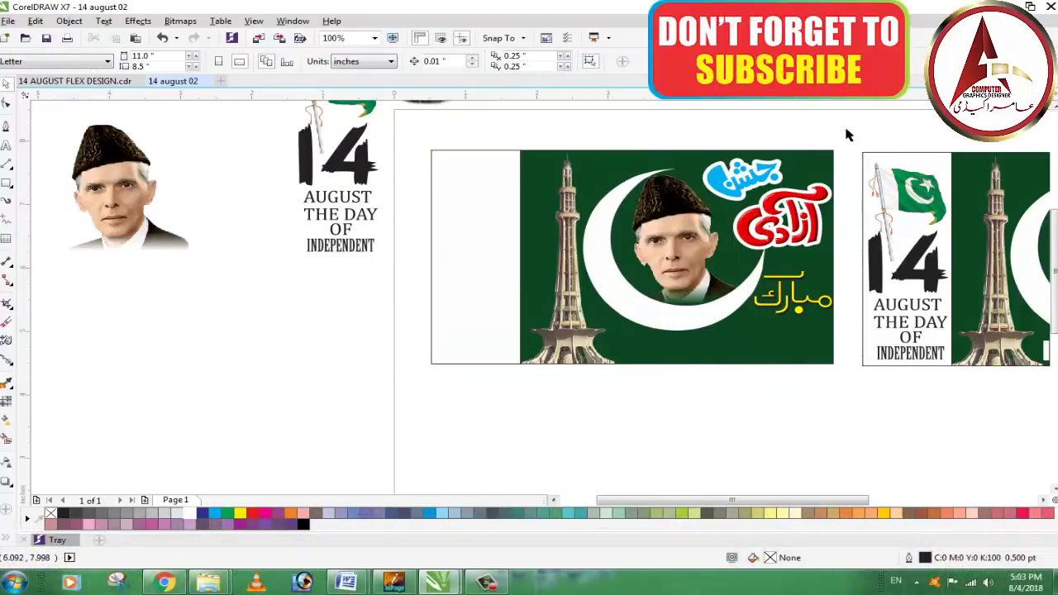
- PowerClip the crescent, portrait and Urdu lettering together inside the green banner rectangle
left_click(569, 349)
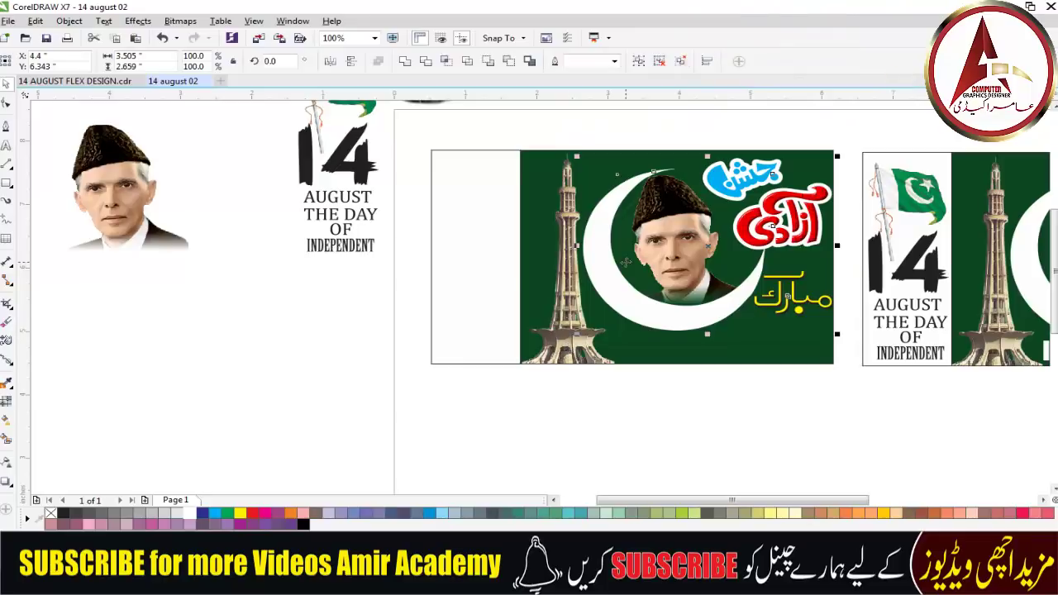
right_click(665, 243)
left_click(693, 250)
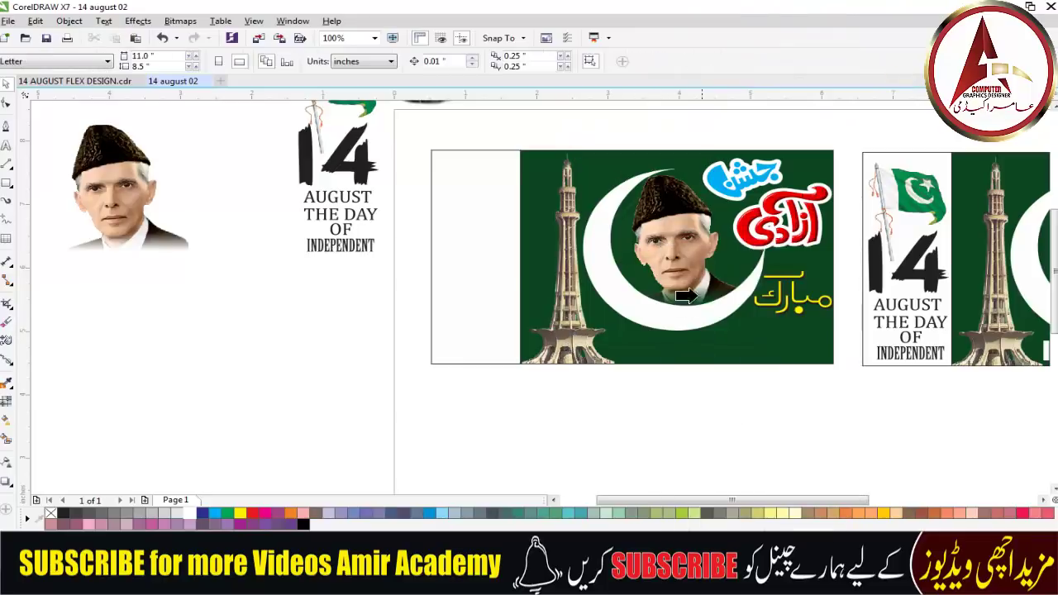
left_click(700, 347)
left_click(727, 402)
- PowerClip the blank white panel inside the green banner rectangle
left_click(482, 286)
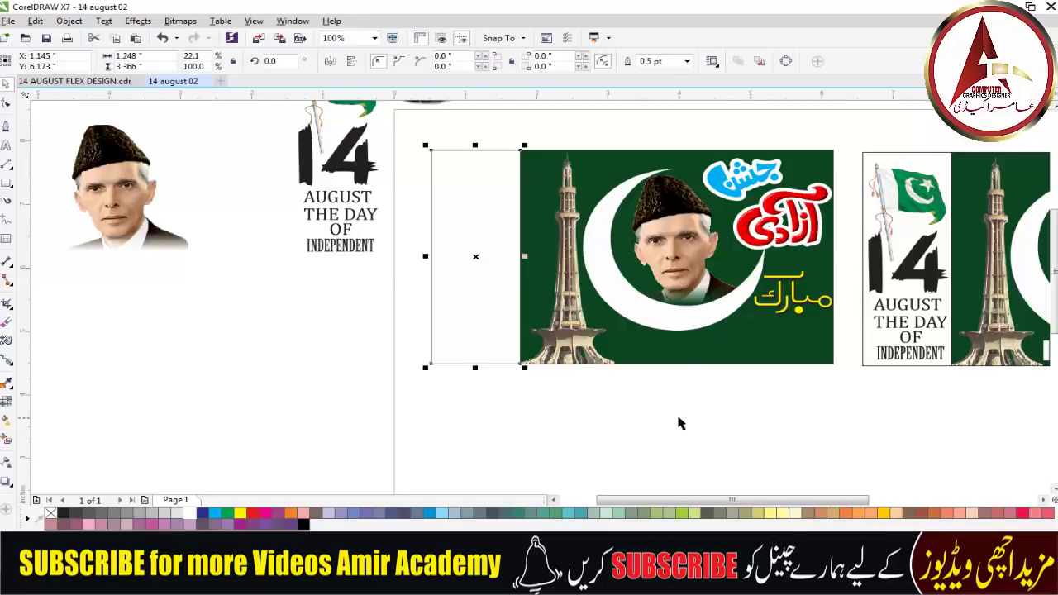
right_click(486, 309)
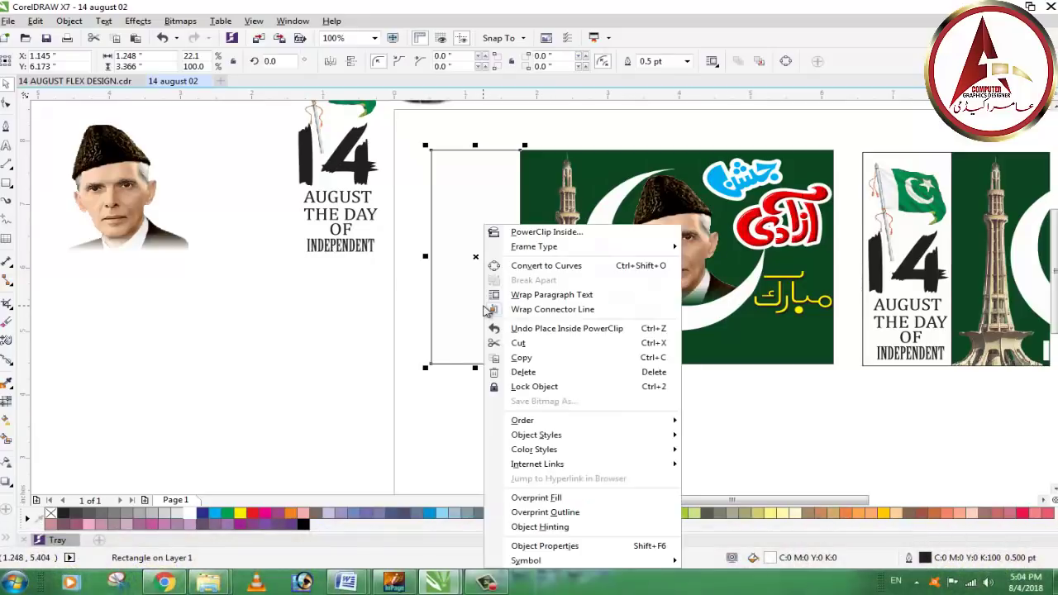
left_click(536, 233)
left_click(529, 238)
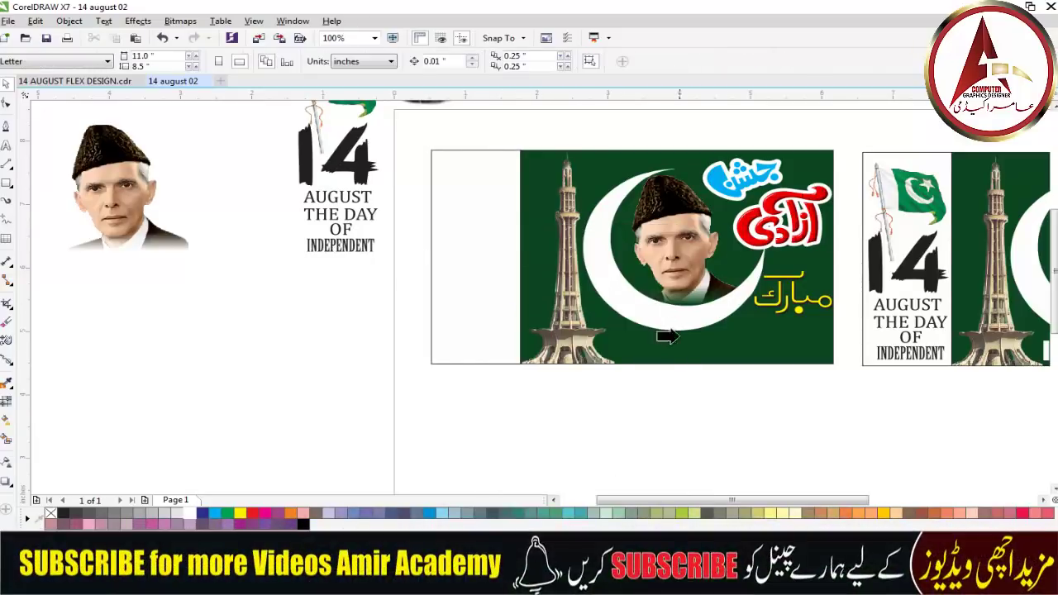
left_click(519, 438)
- Move the combined banner to about X 3.393, Y 5.946 inches on the page
left_click_drag(503, 337, 598, 334)
left_click(424, 365)
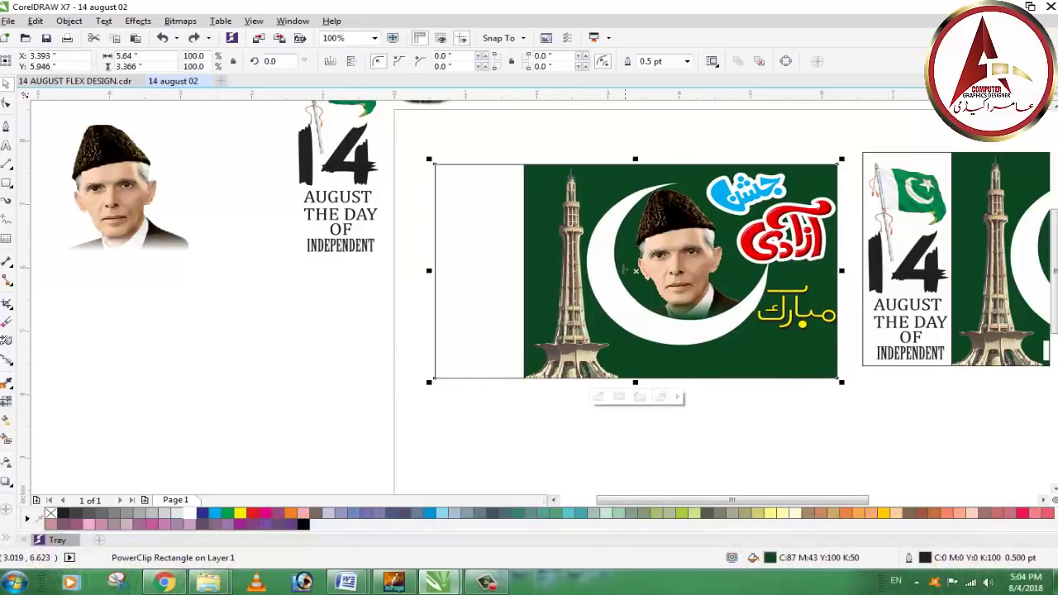
left_click(717, 414)
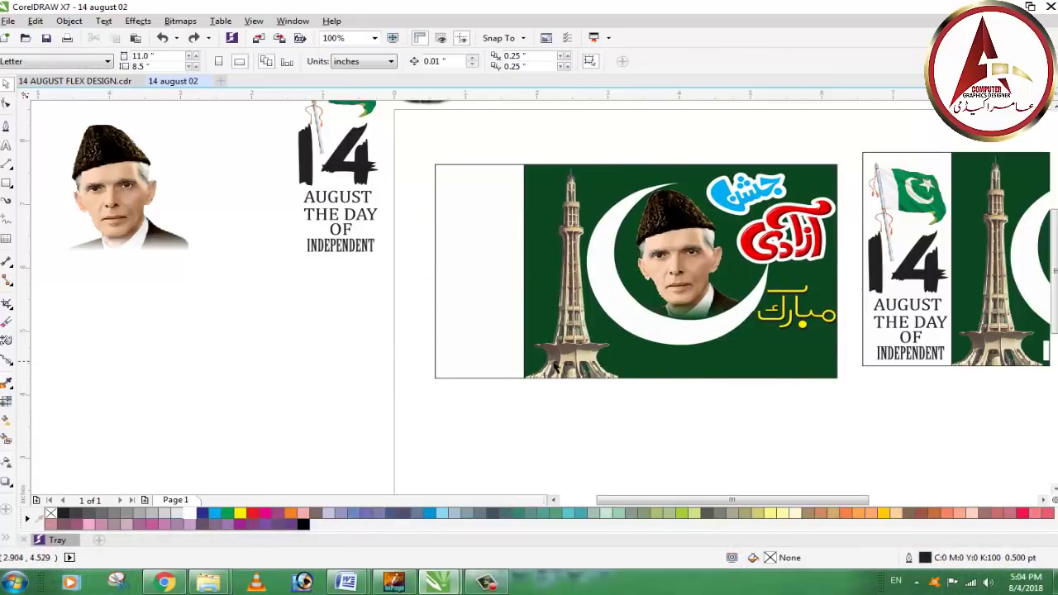
- Move the flag and the black 14 together from beside the page onto the banner's white panel, at about X 1.195, Y 6.502 inches
scroll(456, 368, "down", 2)
scroll(432, 319, "up", 2)
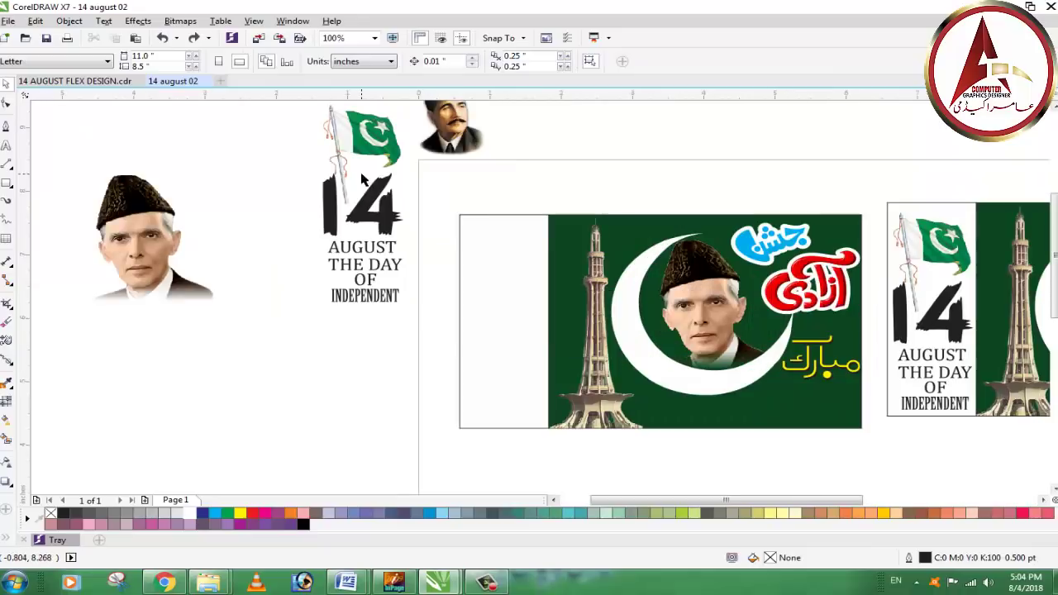
left_click(360, 148)
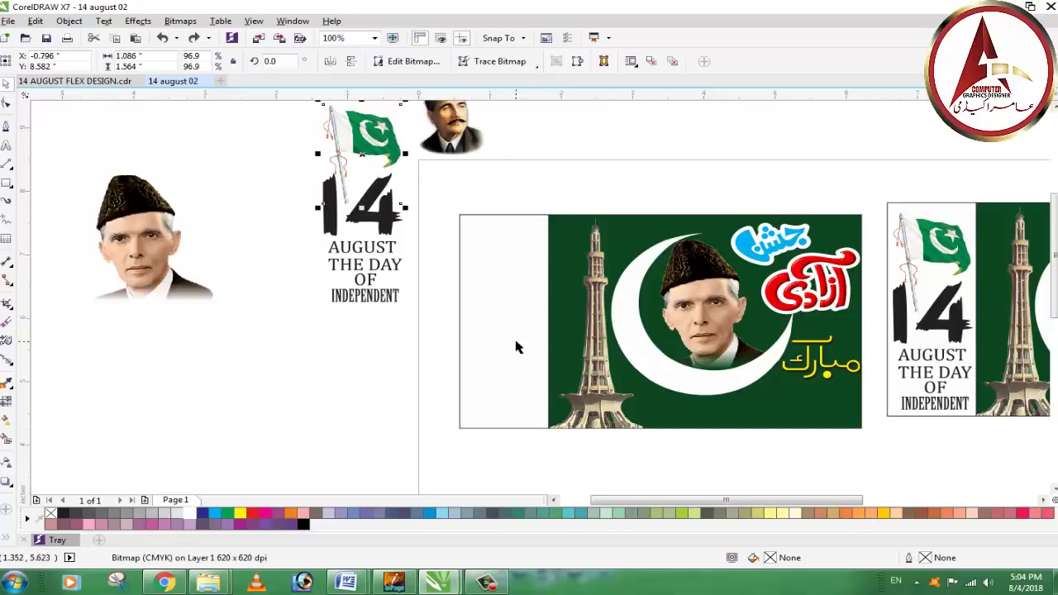
left_click(640, 463)
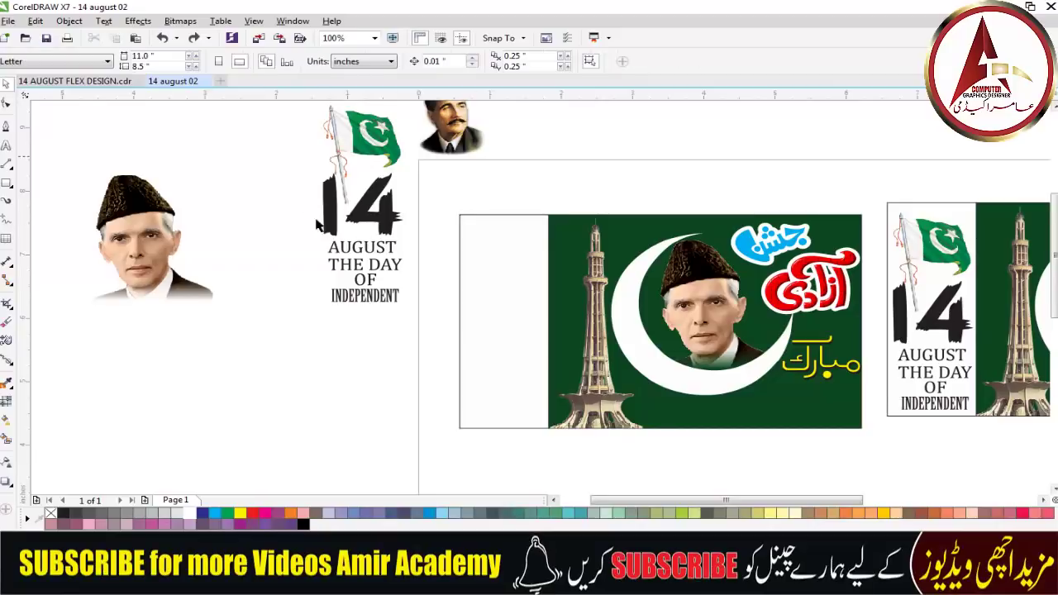
left_click(376, 142)
left_click(382, 217)
double_click(516, 293)
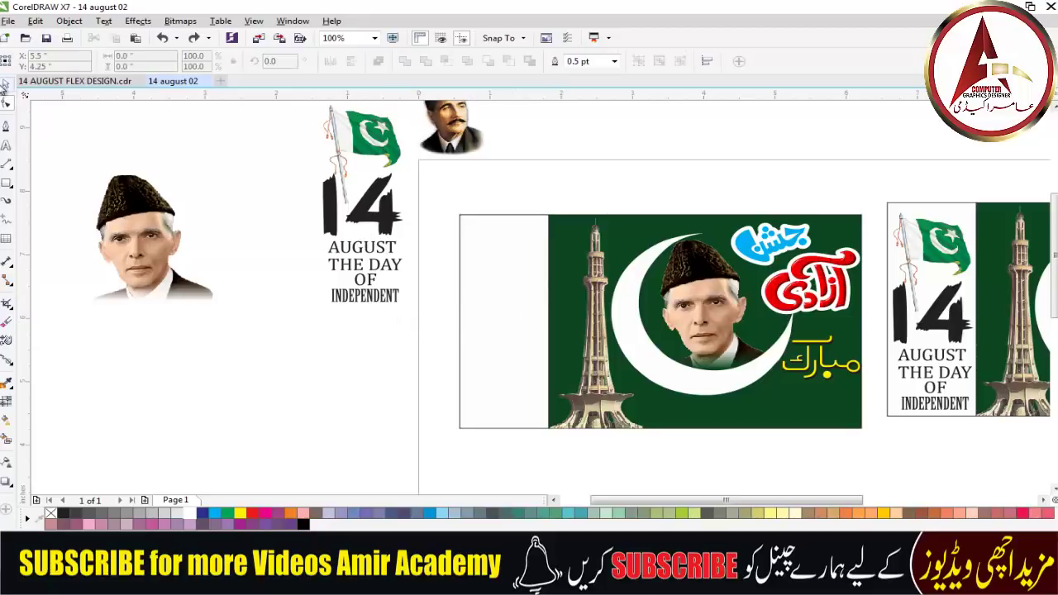
left_click(5, 86)
left_click(355, 153)
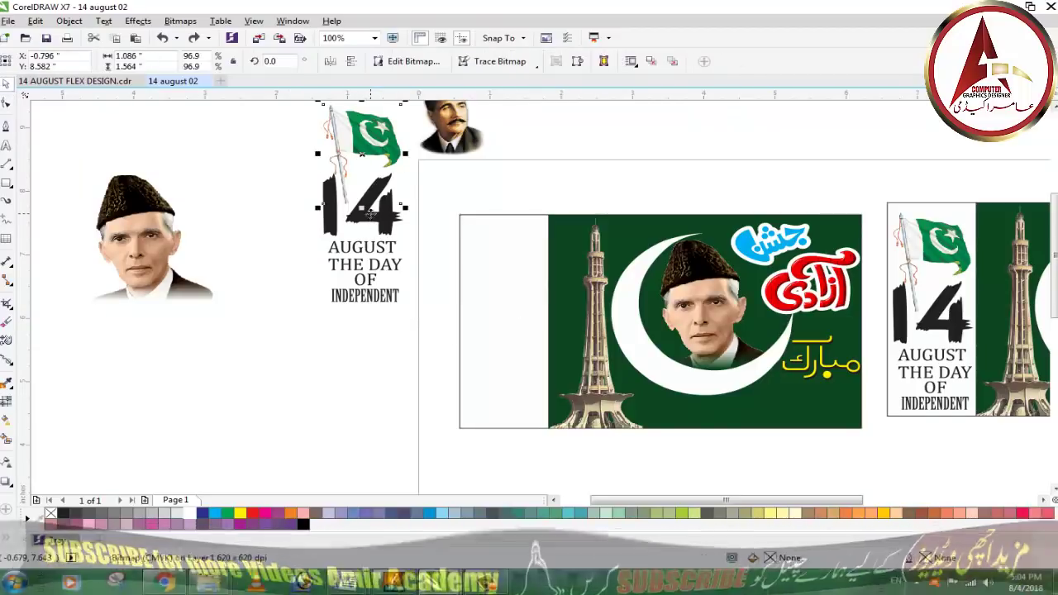
left_click(385, 198, "shift")
left_click_drag(385, 198, 520, 339)
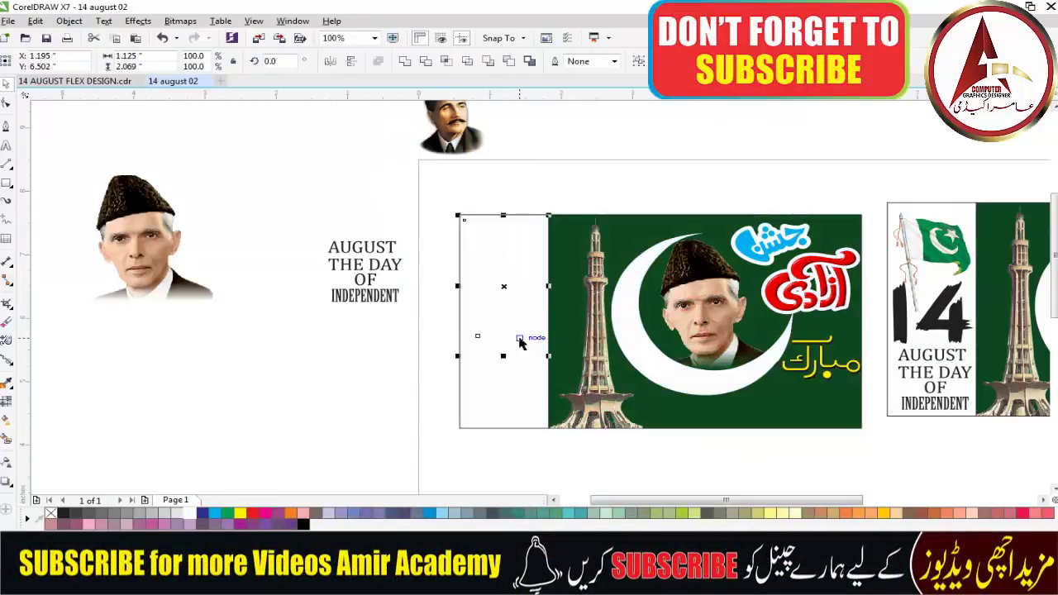
- Place the AUGUST THE DAY OF INDEPENDENT lettering below the 14 on the white panel, at about X 1.216, Y 4.832 inches
left_click(369, 361)
left_click_drag(363, 303, 509, 418)
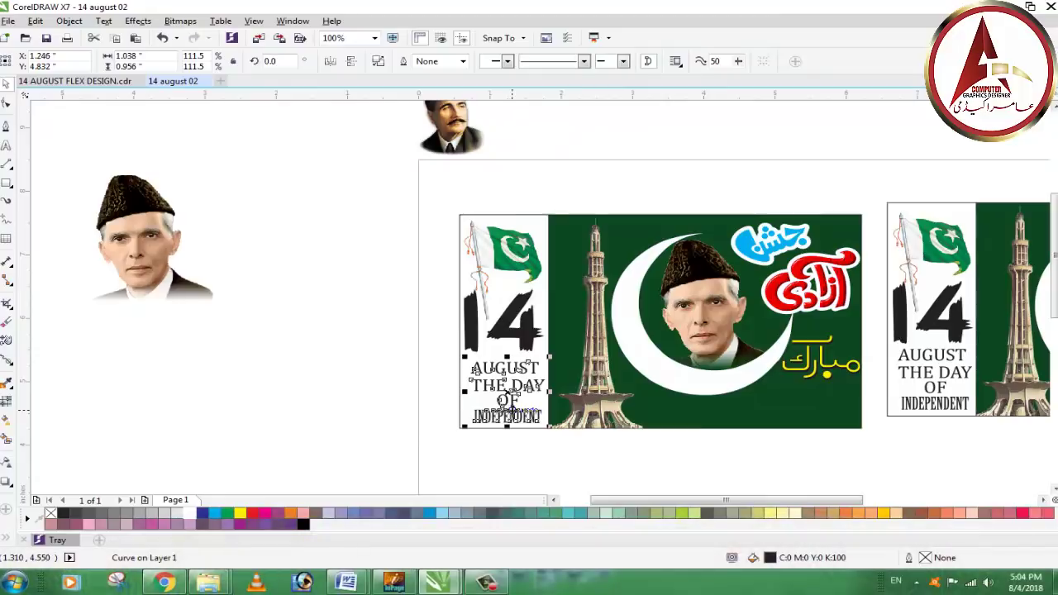
key("z")
left_click_drag(413, 196, 896, 473)
left_click_drag(243, 129, 843, 455)
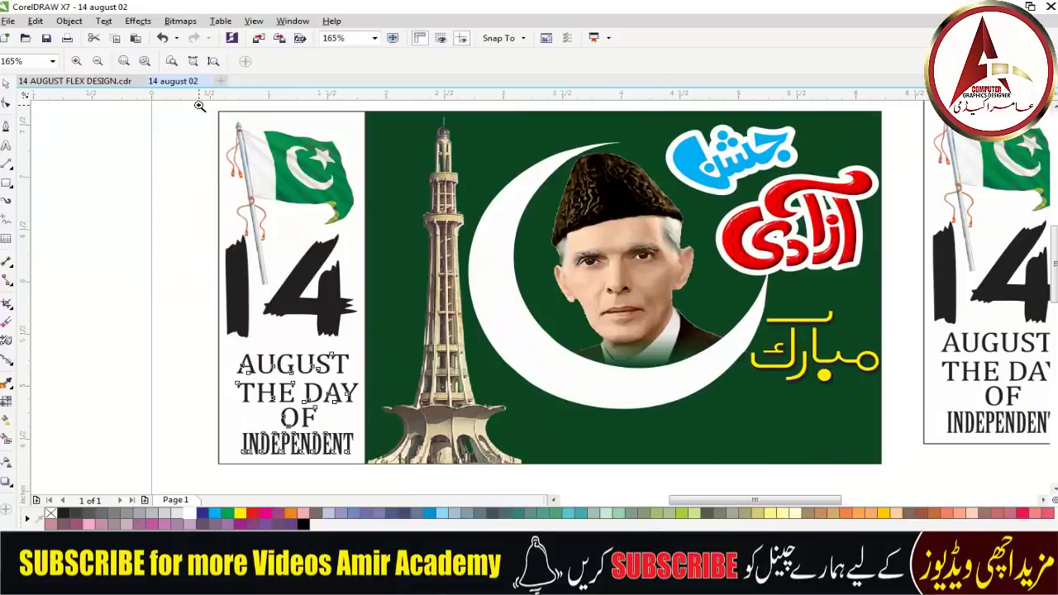
left_click_drag(199, 106, 905, 474)
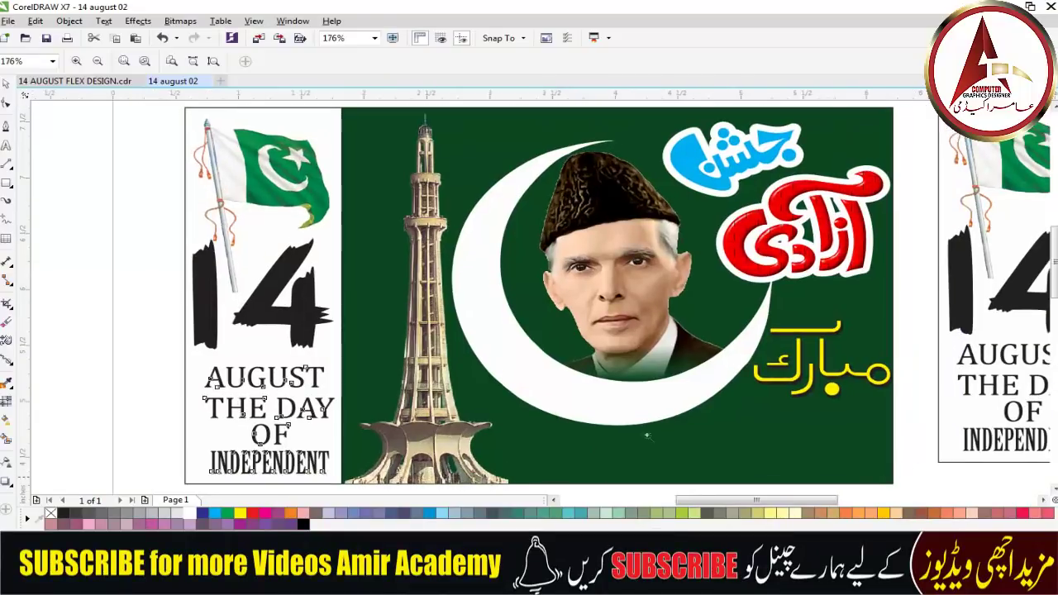
key("space")
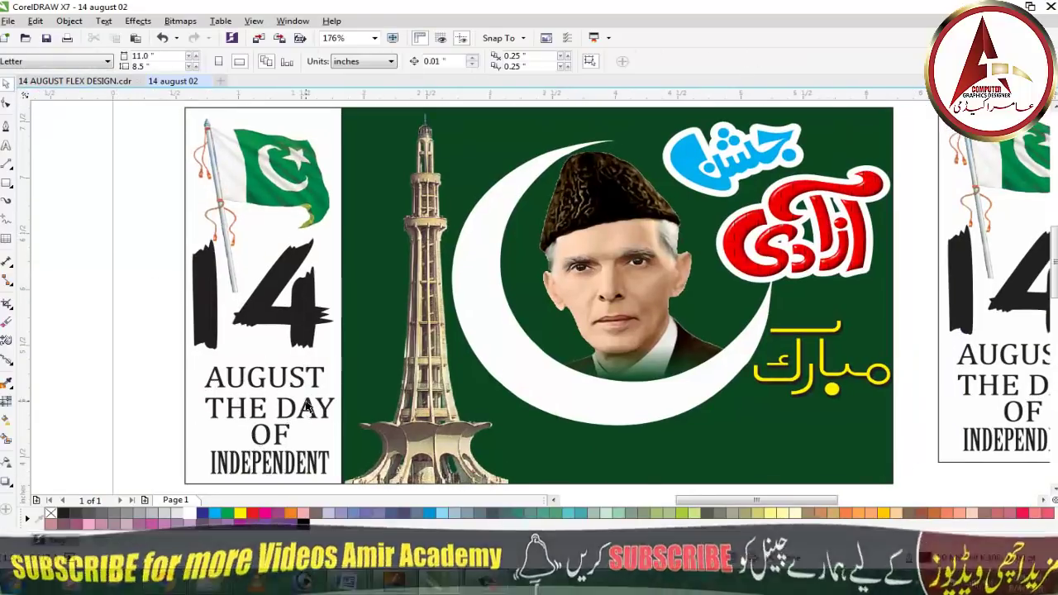
left_click(290, 422)
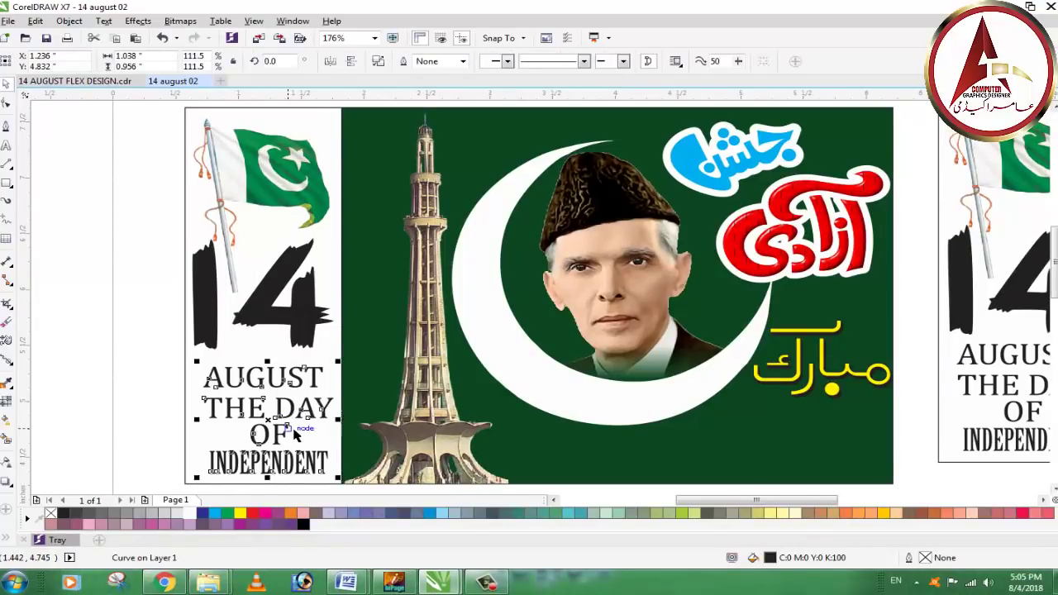
left_click(182, 305)
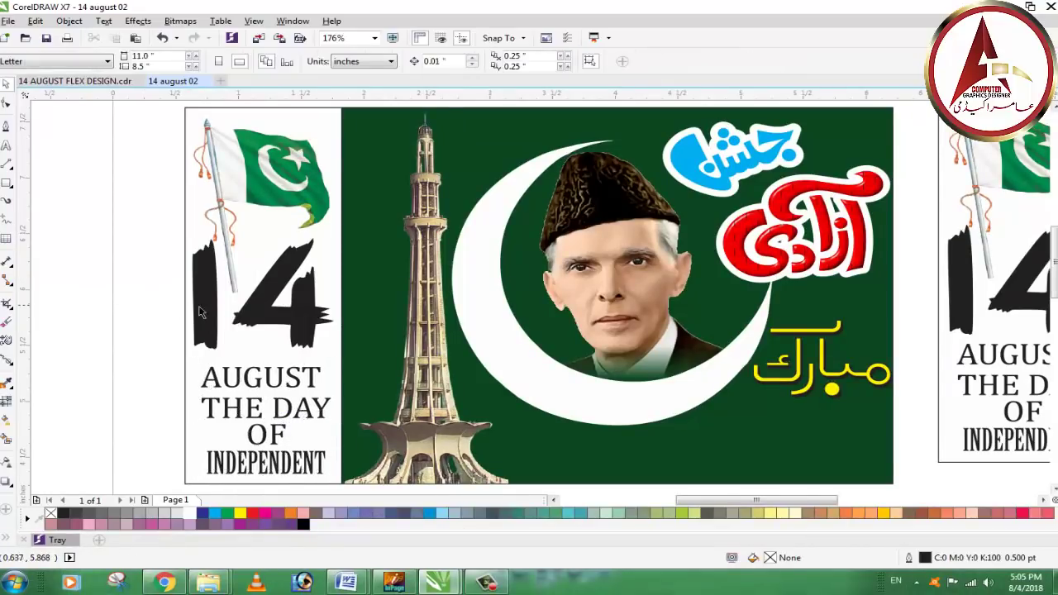
- Fill the 14 on the new banner's white panel with orange (C0 M60 Y100 K0)
left_click(203, 305)
left_click(290, 516)
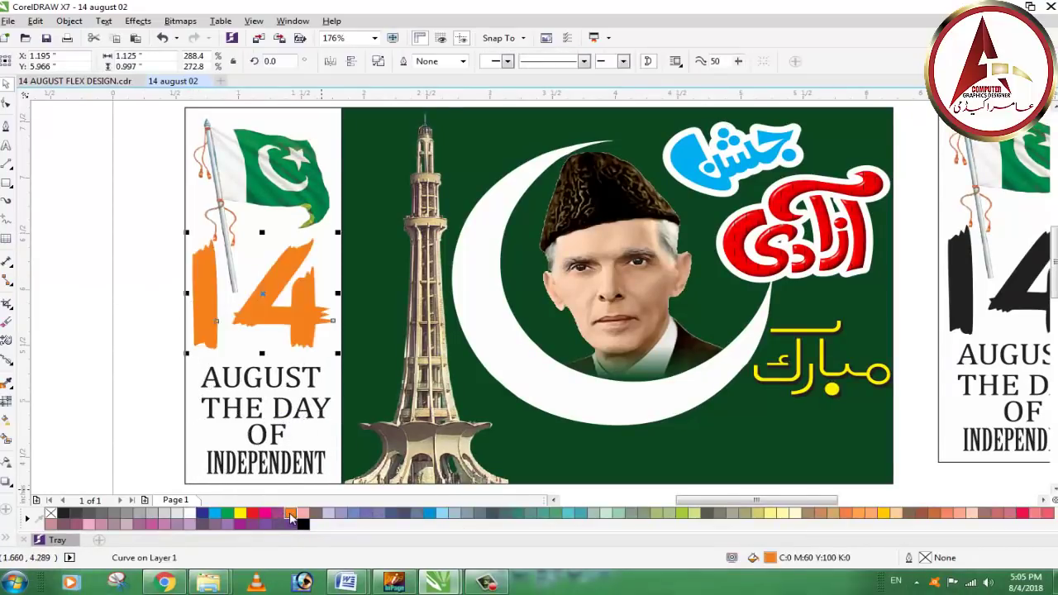
left_click(146, 291)
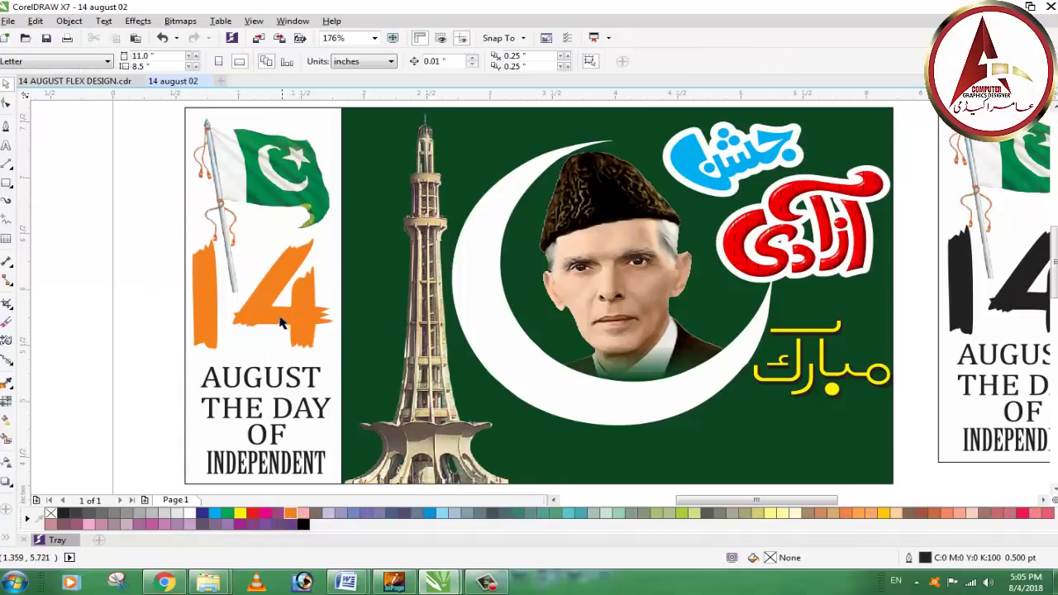
left_click(277, 322)
left_click(156, 284)
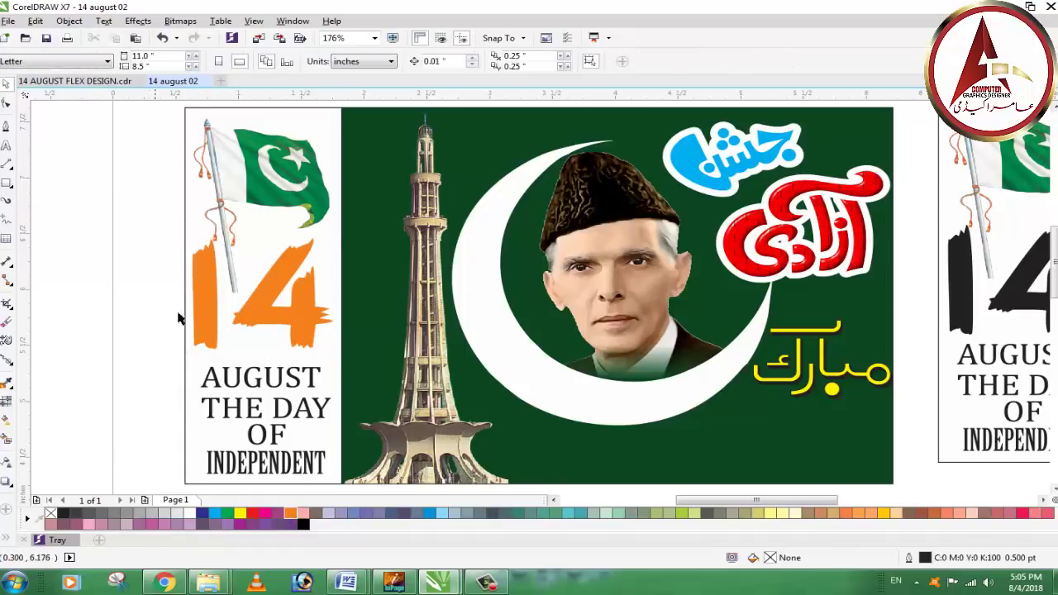
- Fill the AUGUST THE DAY OF INDEPENDENT lettering with a dark shade of green
left_click(259, 390)
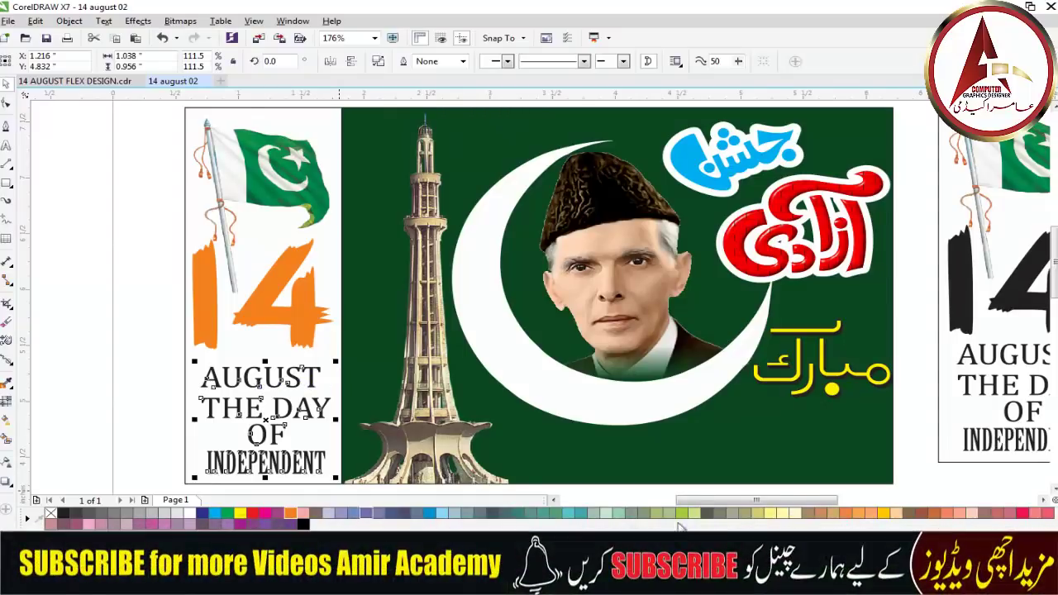
left_click(686, 514)
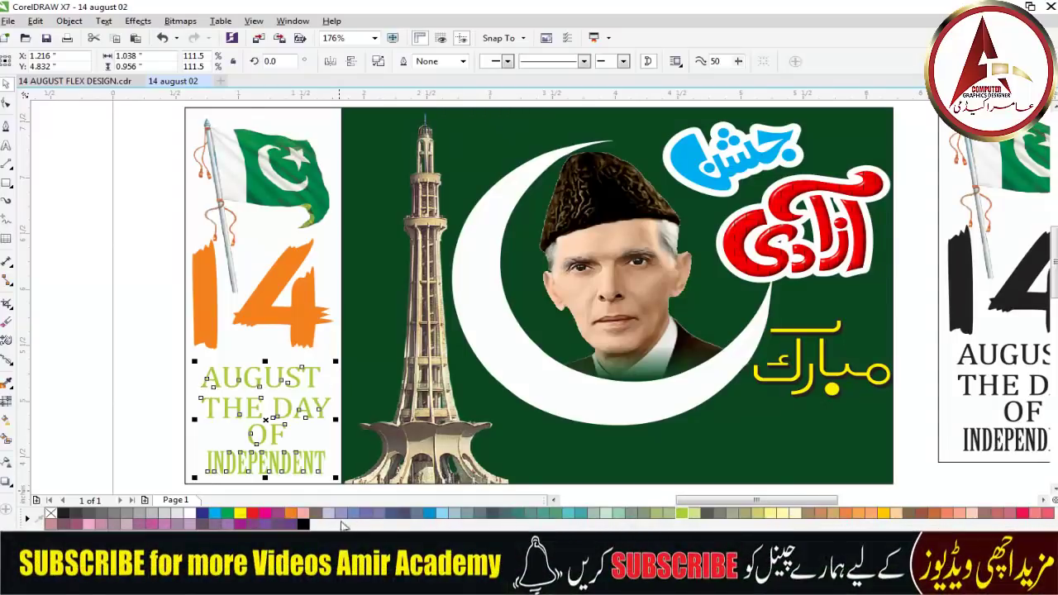
left_click(230, 515)
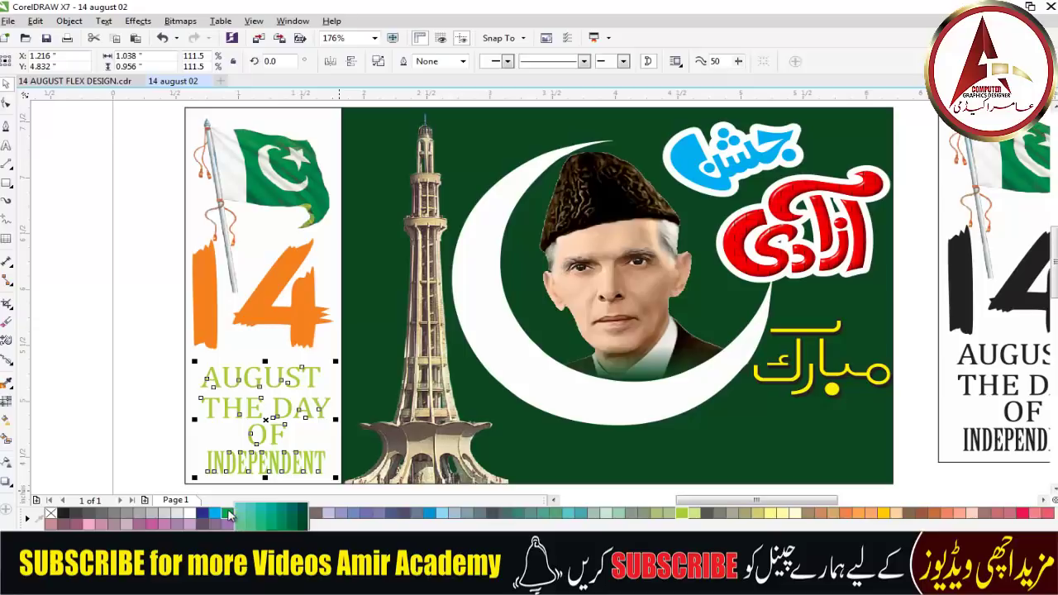
left_click(298, 516)
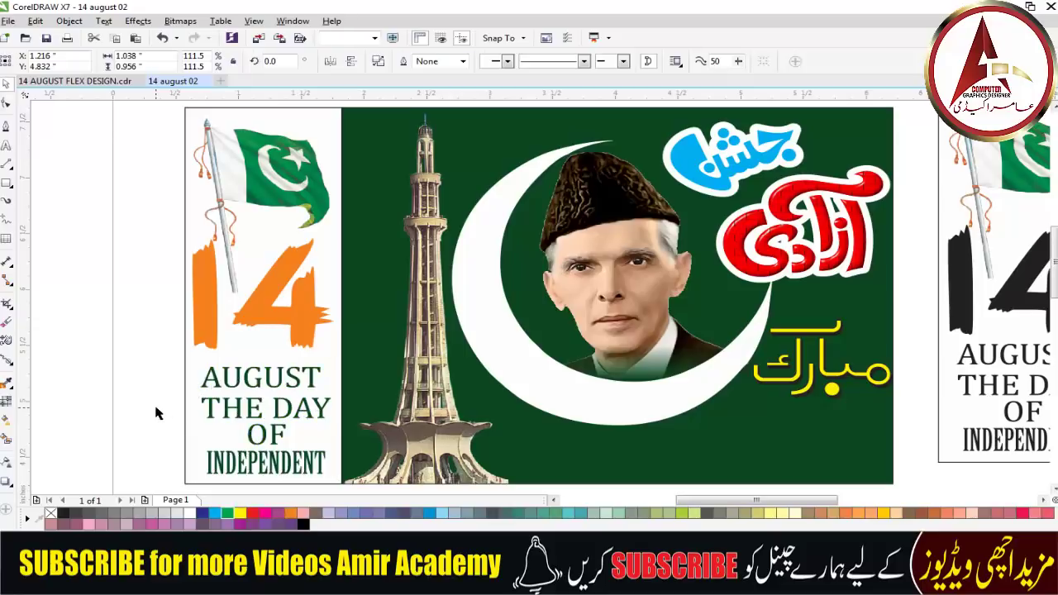
left_click(158, 413)
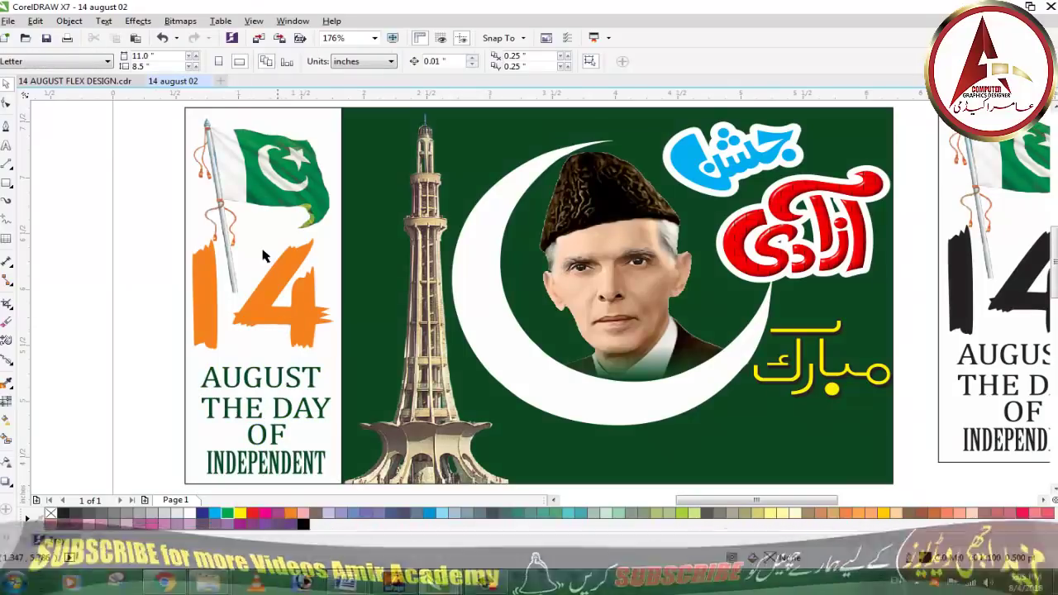
- Nudge the flag image up to about Y 6.854 inches, at the white panel's upper edge
left_click(265, 256)
key("Up")
key("Up")
key("Up")
key("Up")
key("Up")
key("Up")
key("Up")
key("Up")
key("Up")
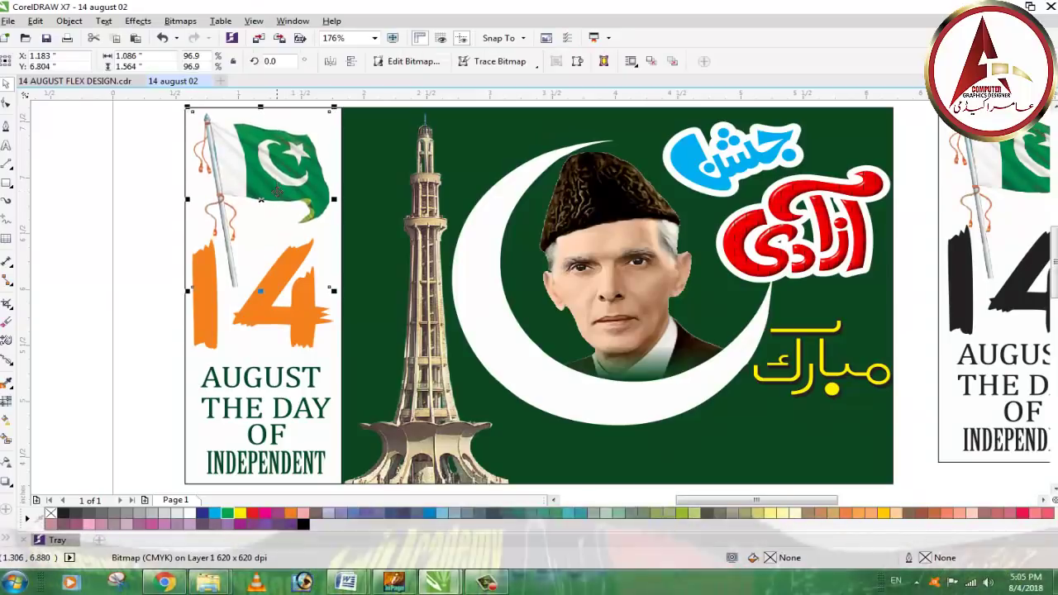
key("Up")
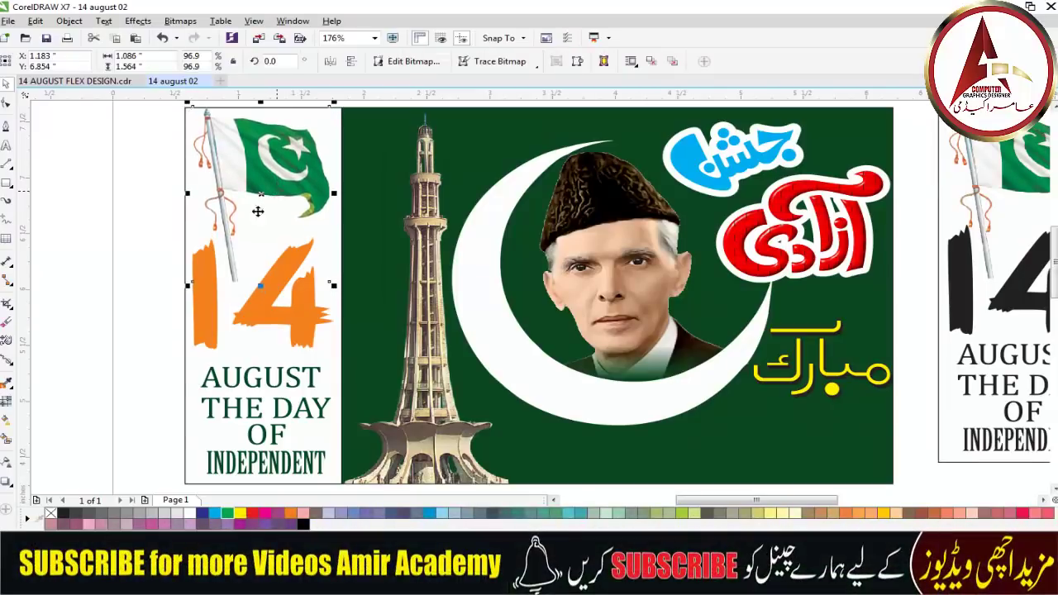
left_click(118, 284)
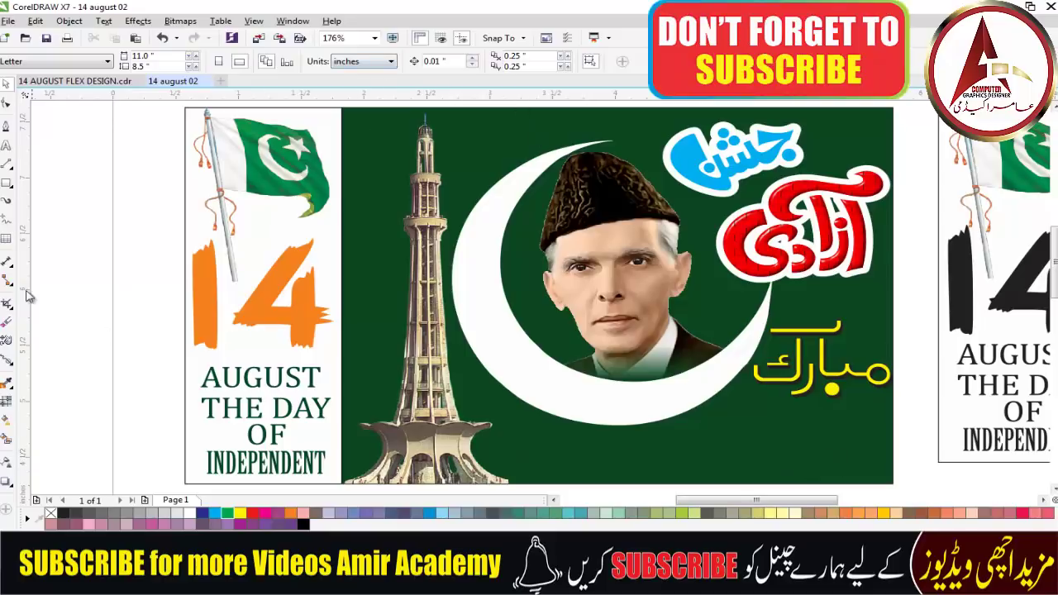
scroll(67, 337, "down", 2)
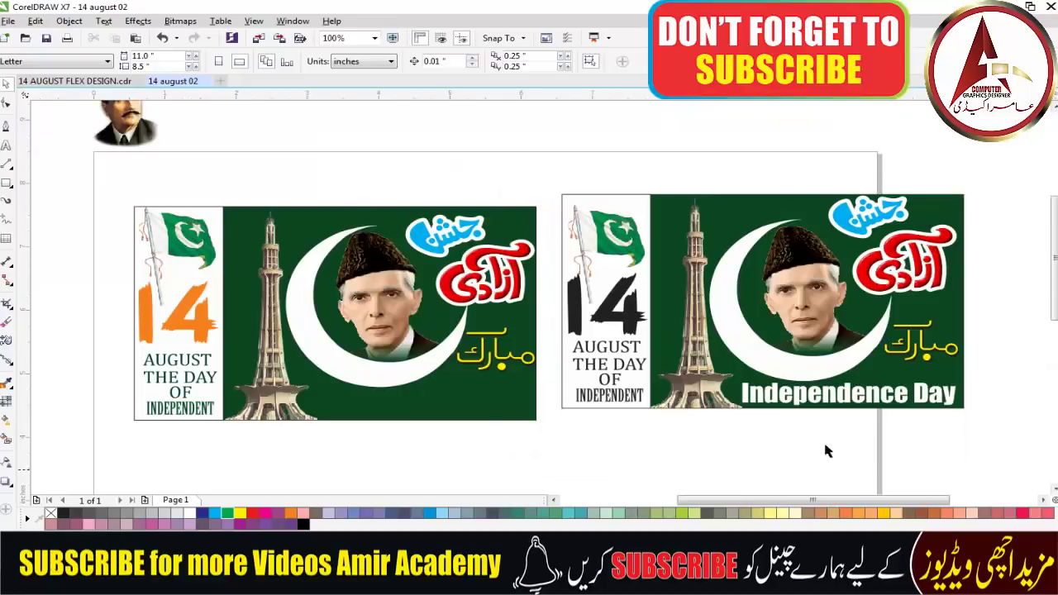
left_click(885, 400)
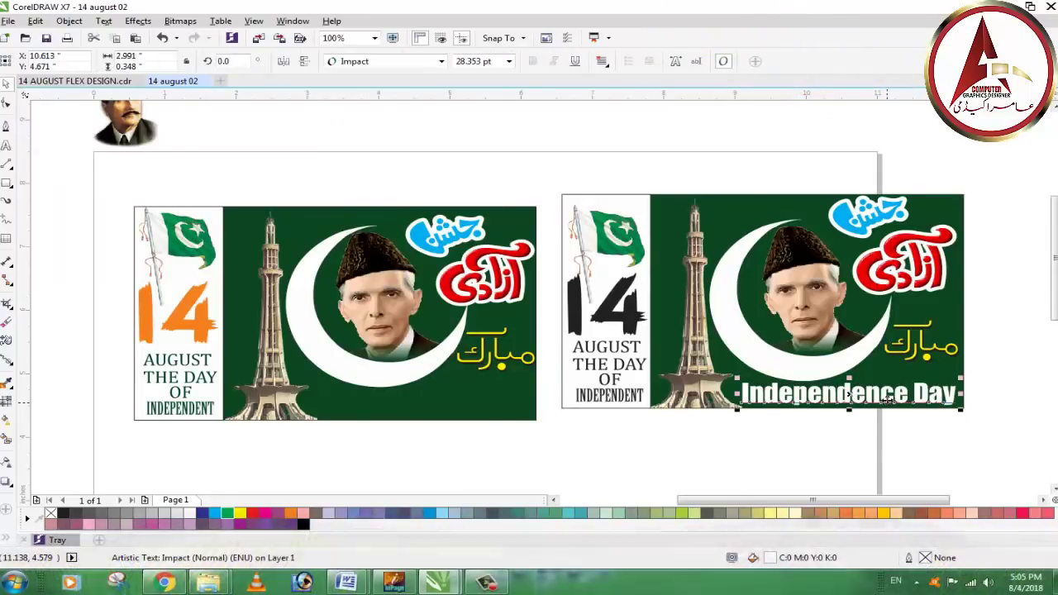
right_click(883, 397)
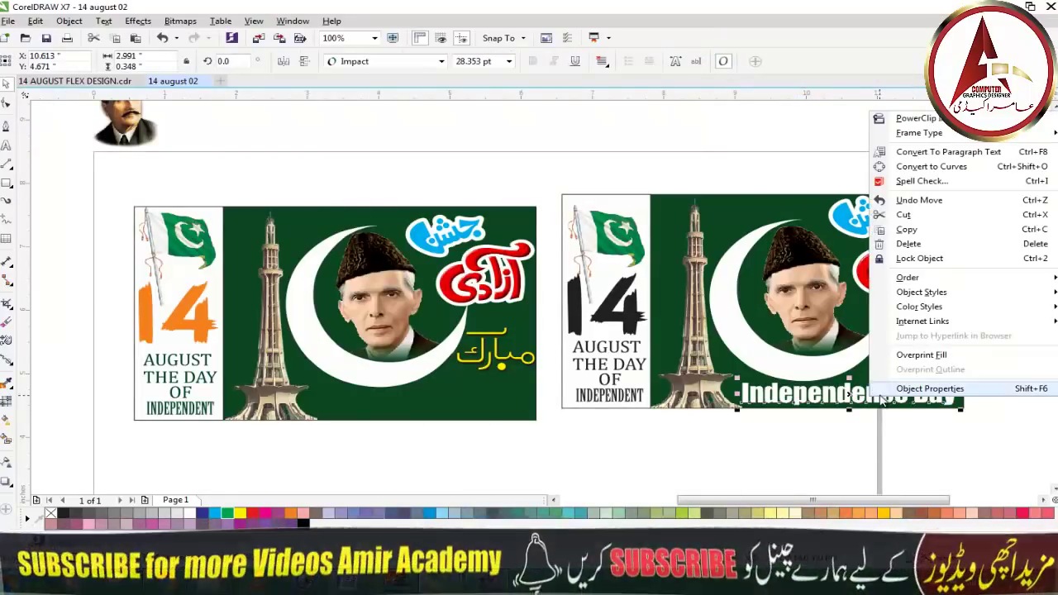
left_click(822, 439)
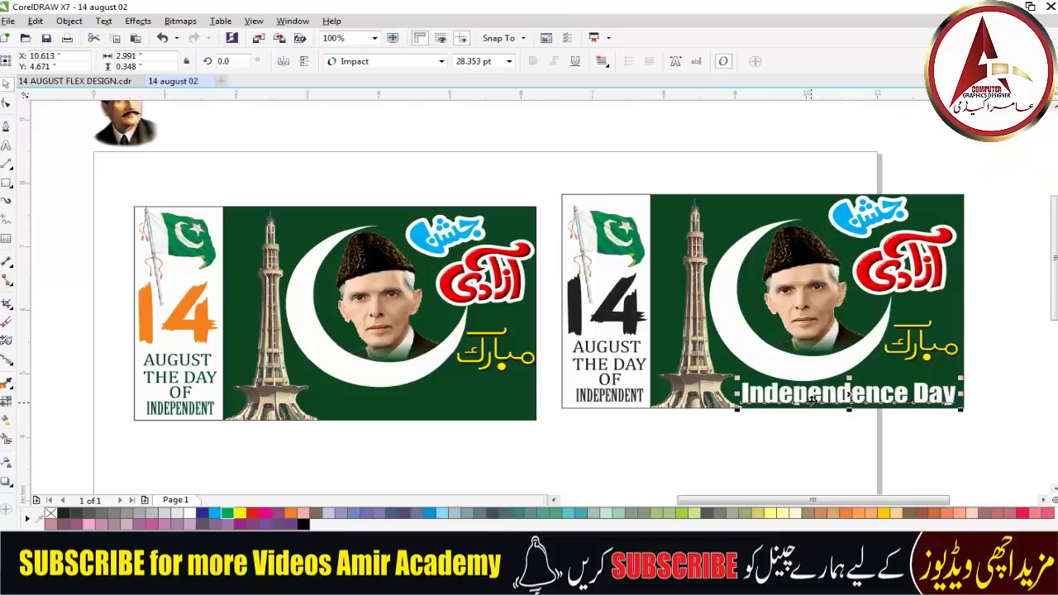
- Add the artistic text Independence Day below the crescent on the new banner
left_click(5, 145)
left_click(350, 407)
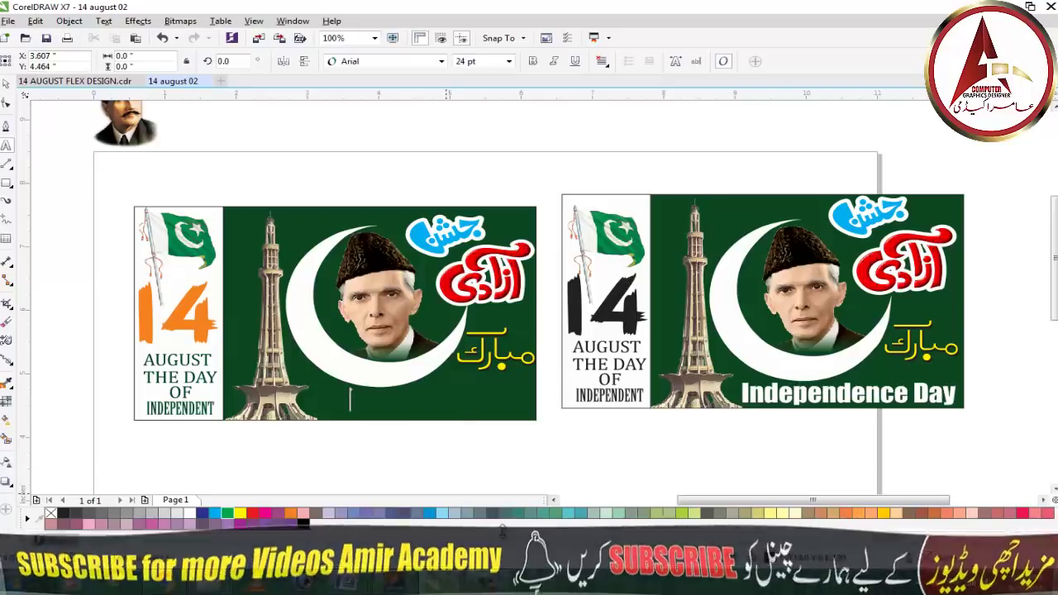
type("Independence")
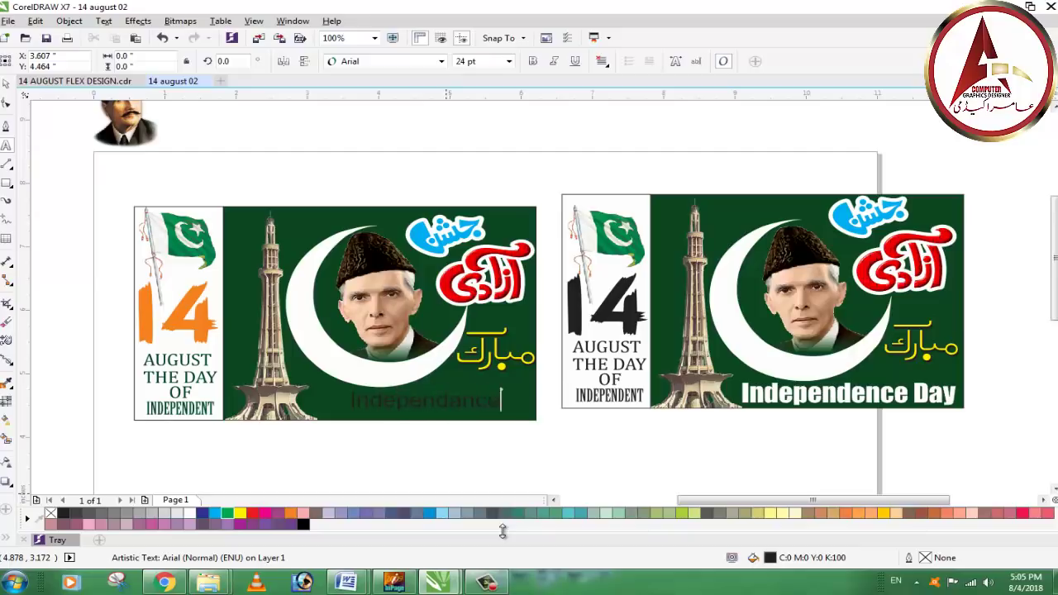
type("Day")
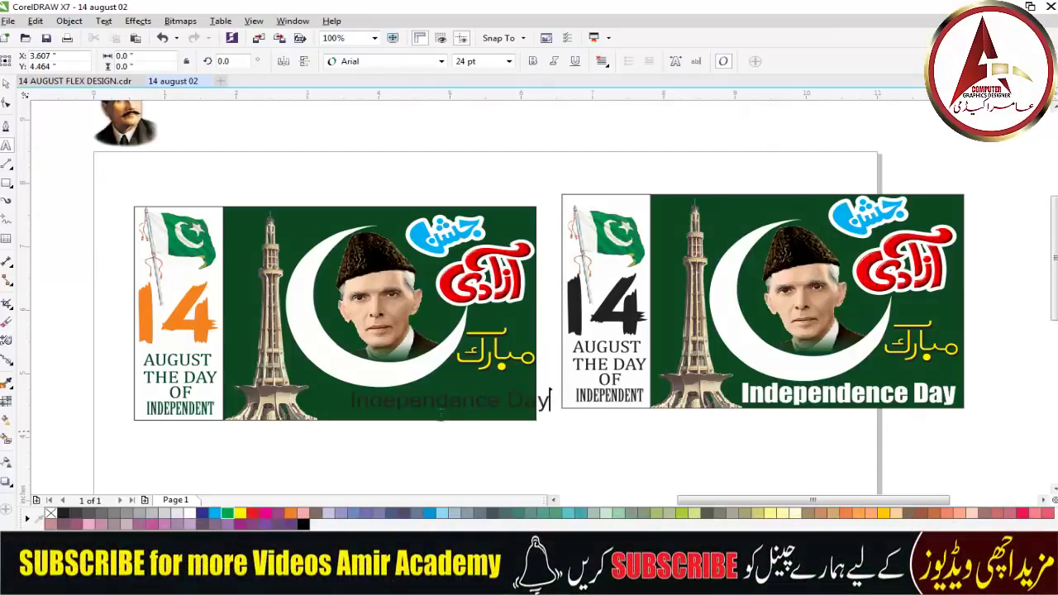
key("ctrl+space")
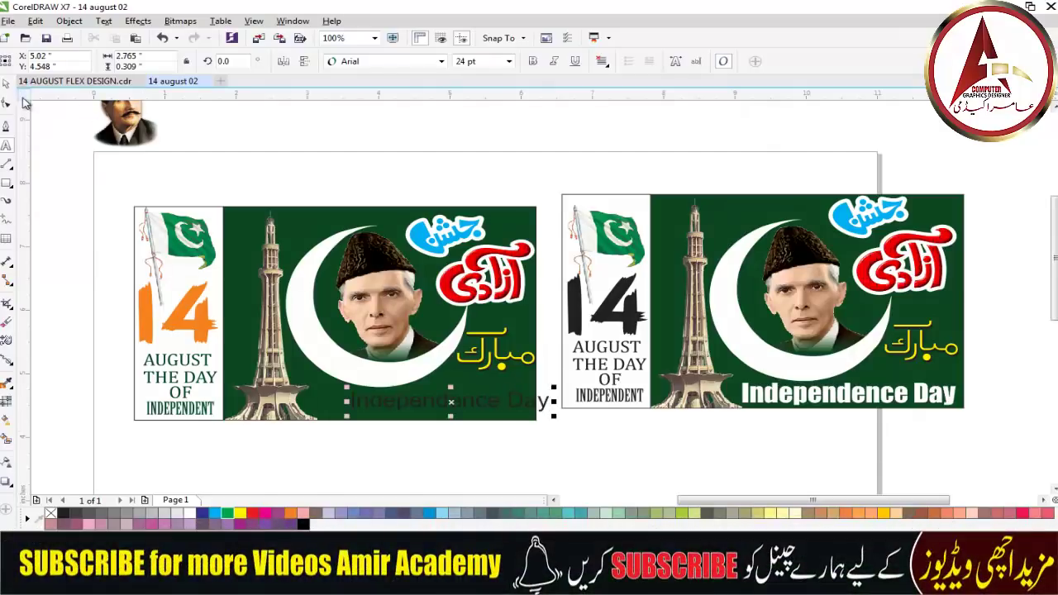
left_click(467, 406)
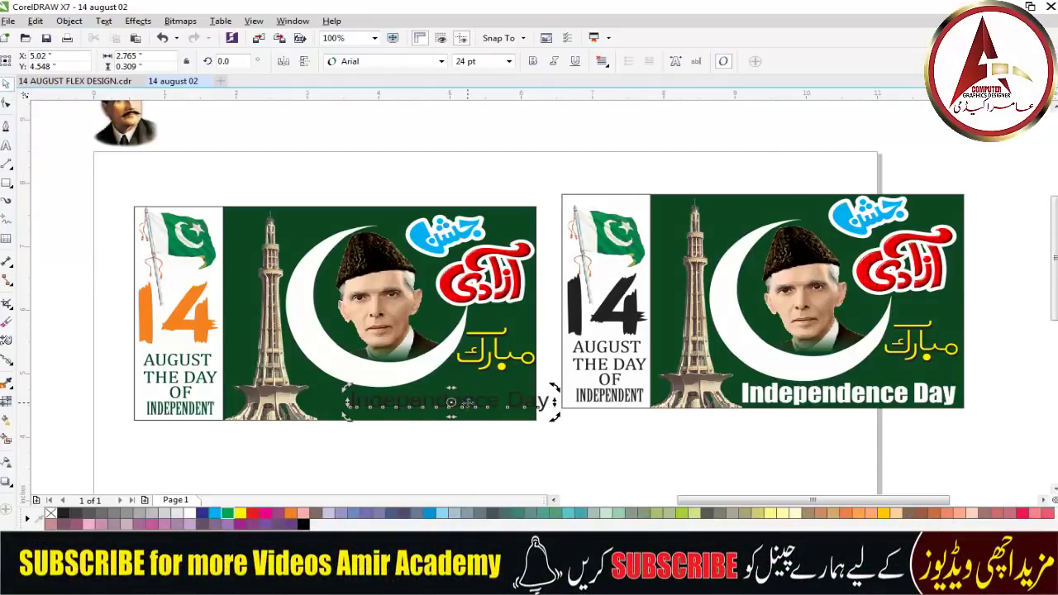
right_click(467, 403)
left_click(460, 407)
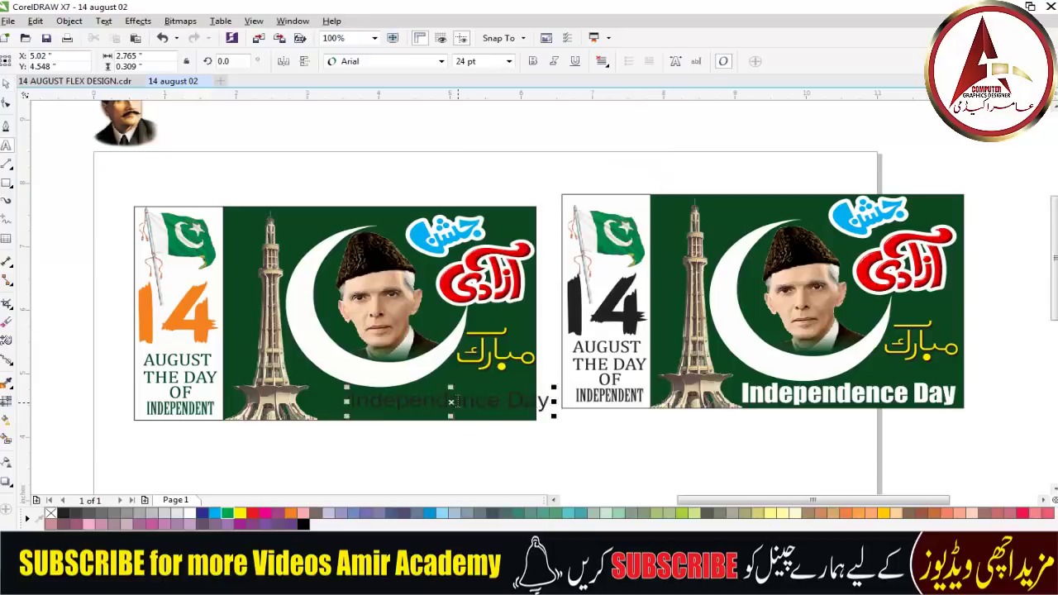
right_click(461, 407)
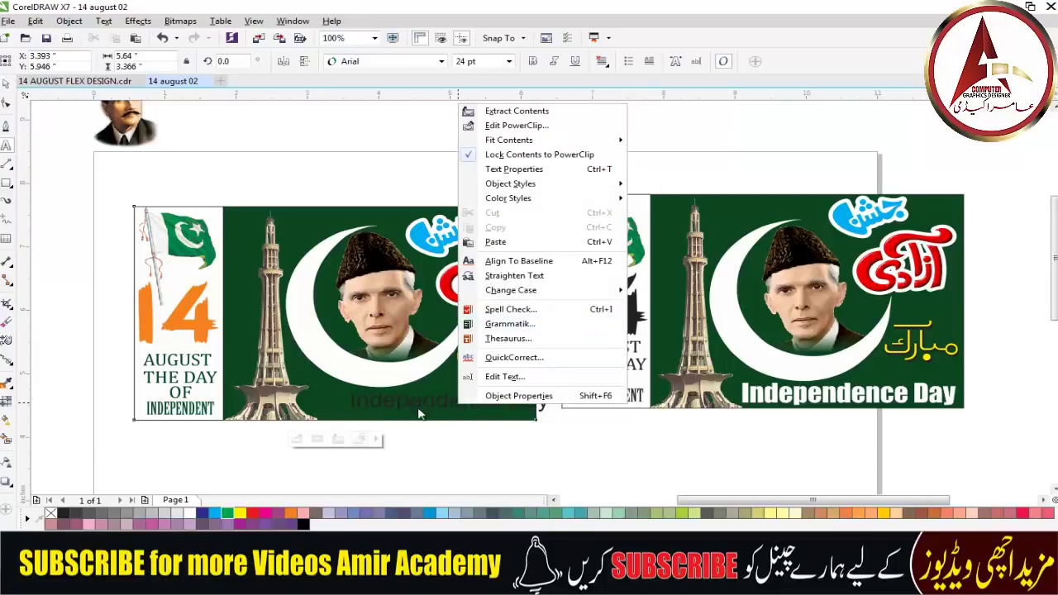
left_click(420, 423)
left_click(455, 407)
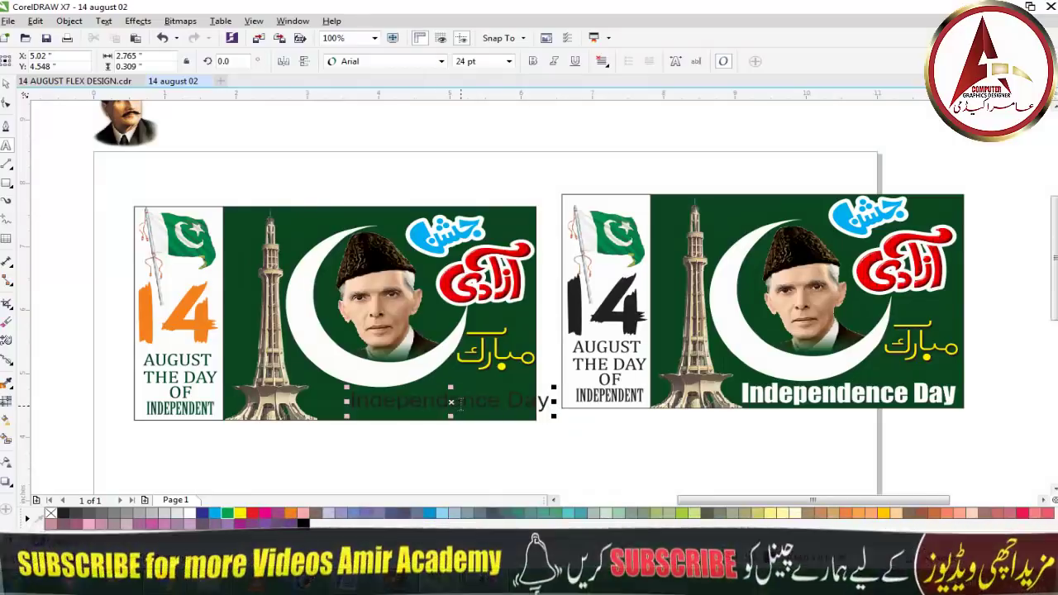
- Set the font of the new banner's Independence Day caption to Impact
left_click(9, 88)
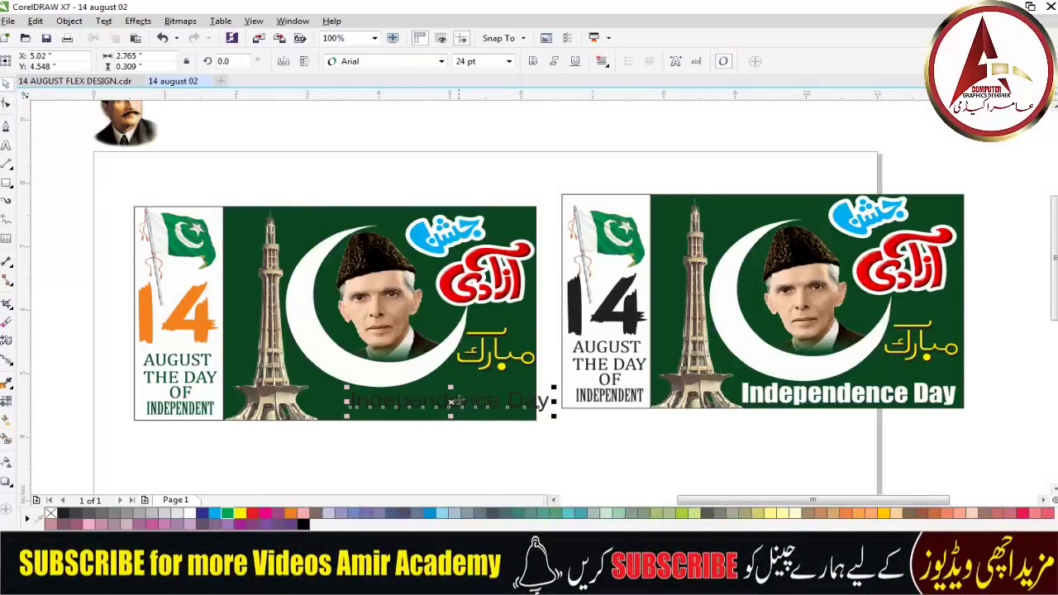
scroll(435, 416, "up", 2)
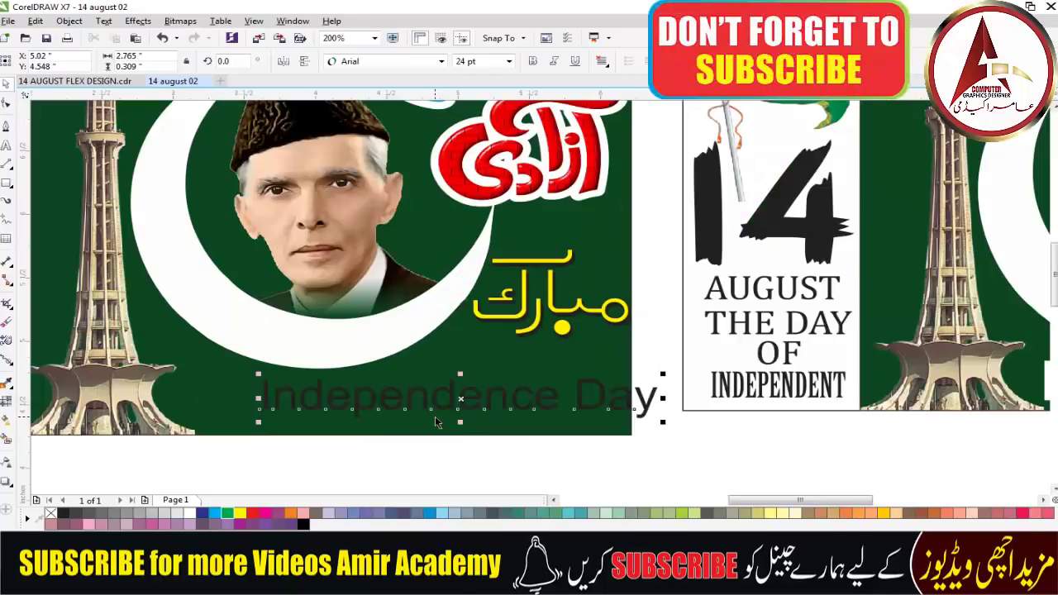
scroll(435, 416, "down", 2)
key("z")
left_click_drag(99, 198, 568, 456)
left_click_drag(496, 220, 879, 456)
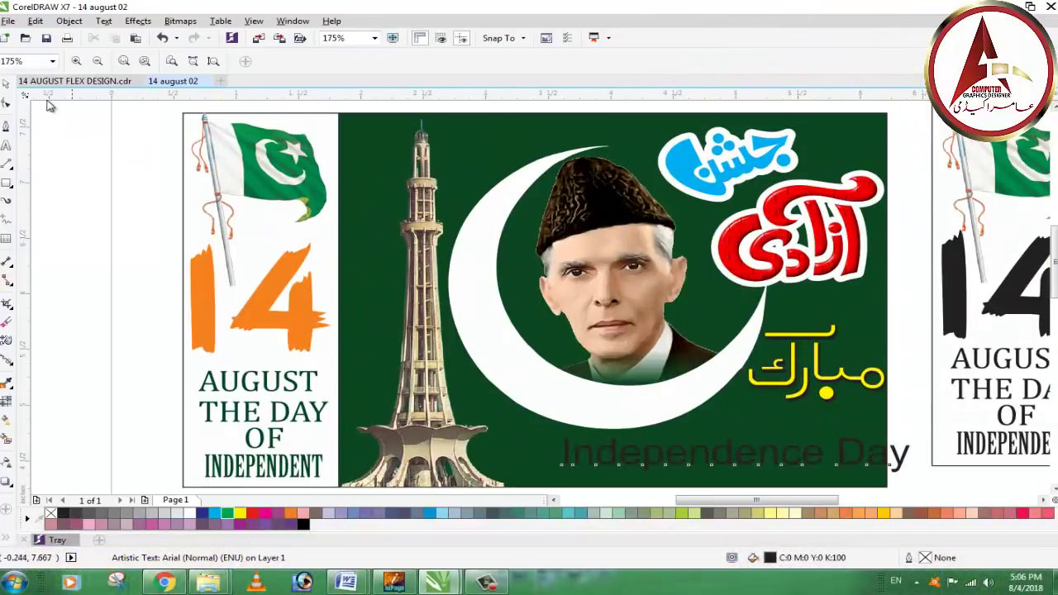
left_click(6, 84)
left_click(442, 62)
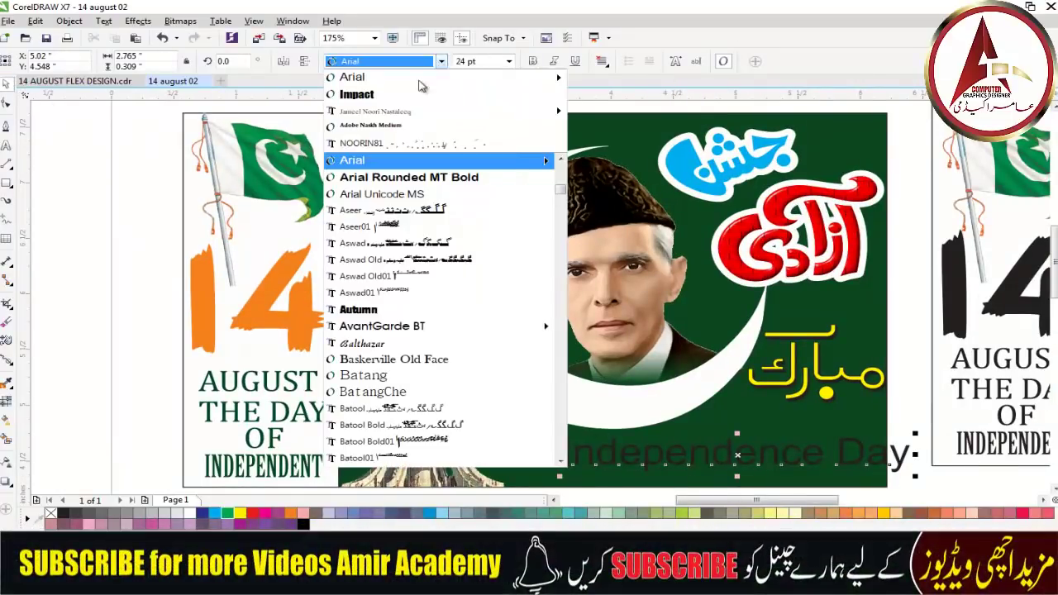
left_click(393, 97)
- Move and stretch the Independence Day caption below the crescent to about 3.02 × 0.44 inches, and fill it with white
left_click_drag(738, 459, 693, 471)
left_click_drag(838, 442, 885, 421)
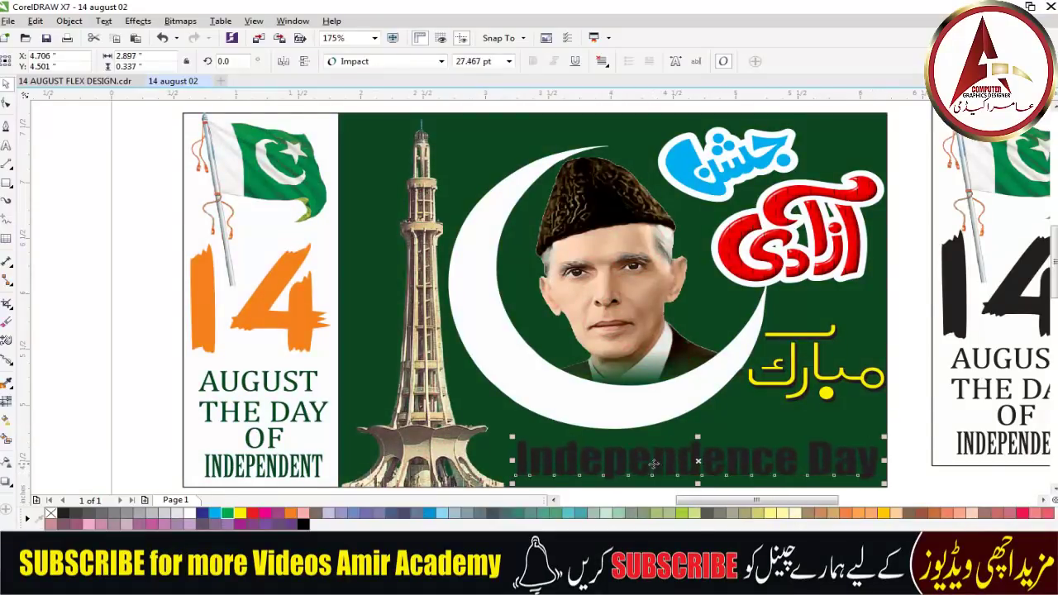
left_click_drag(654, 461, 645, 461)
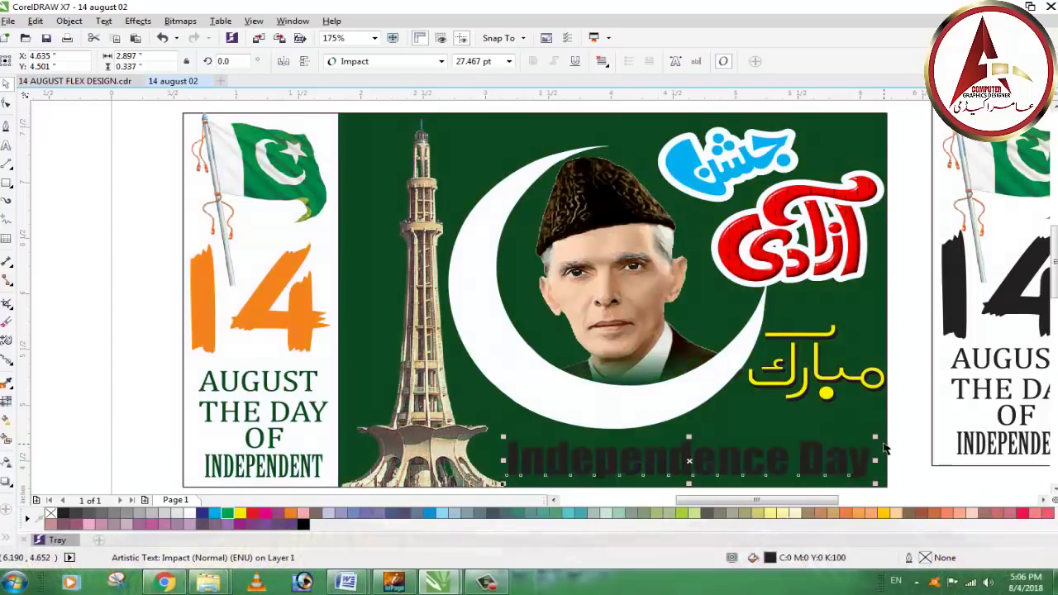
left_click_drag(874, 436, 884, 428)
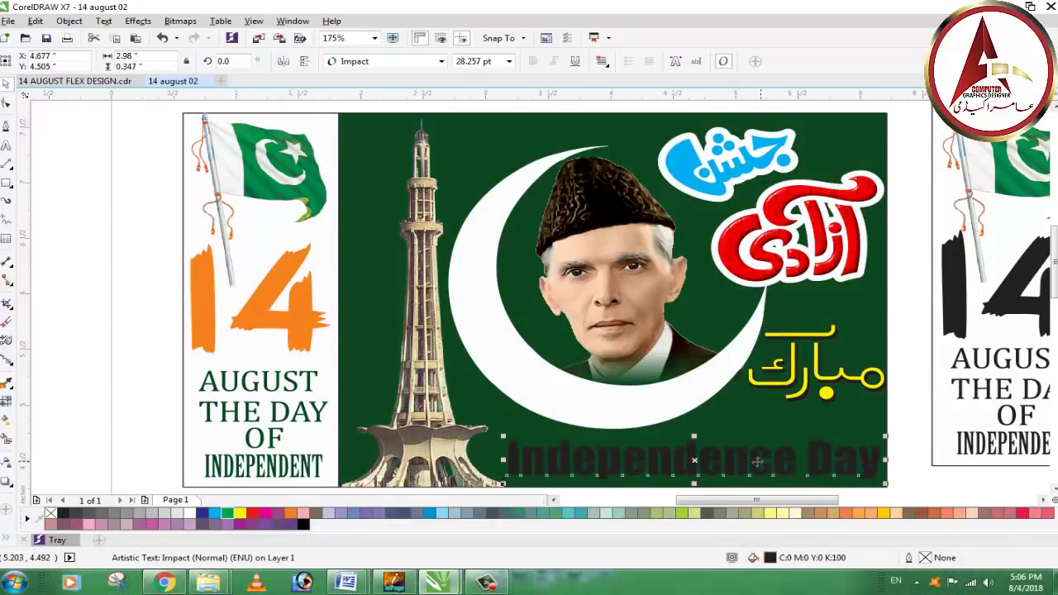
left_click_drag(755, 460, 685, 424)
left_click_drag(878, 429, 882, 427)
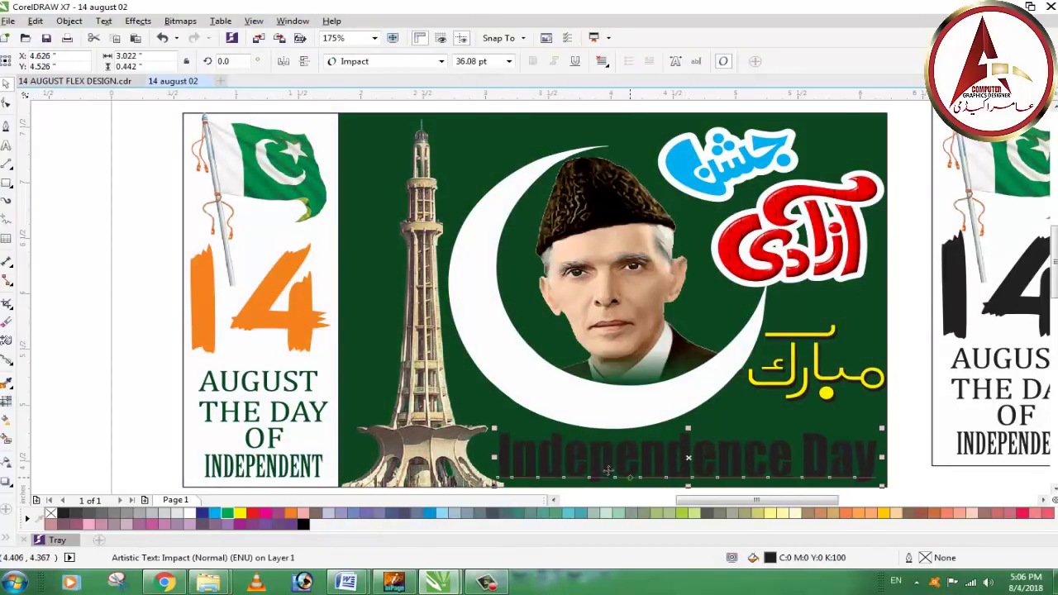
left_click(193, 514)
left_click(85, 338)
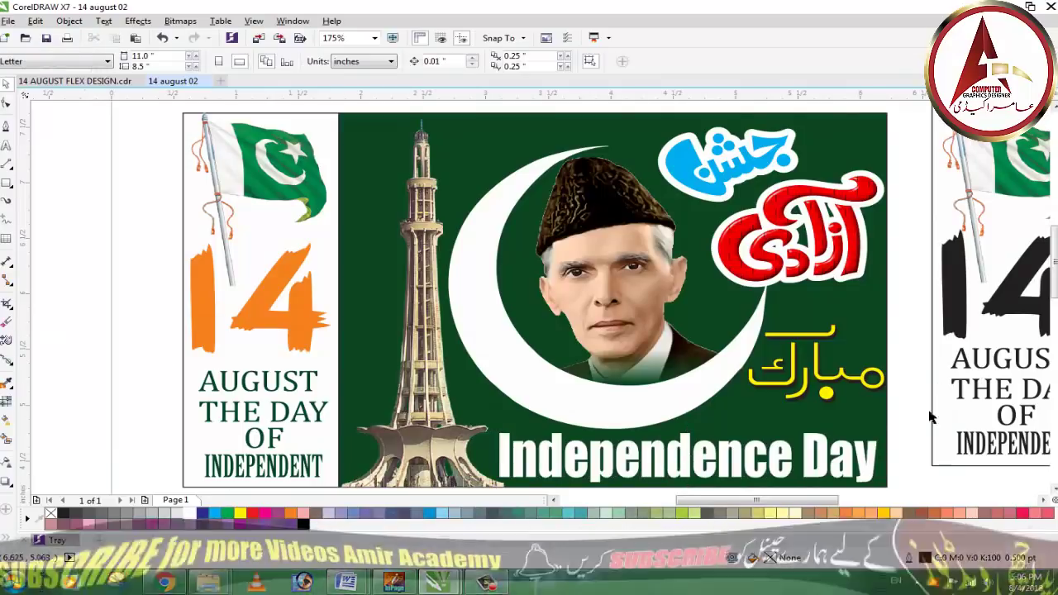